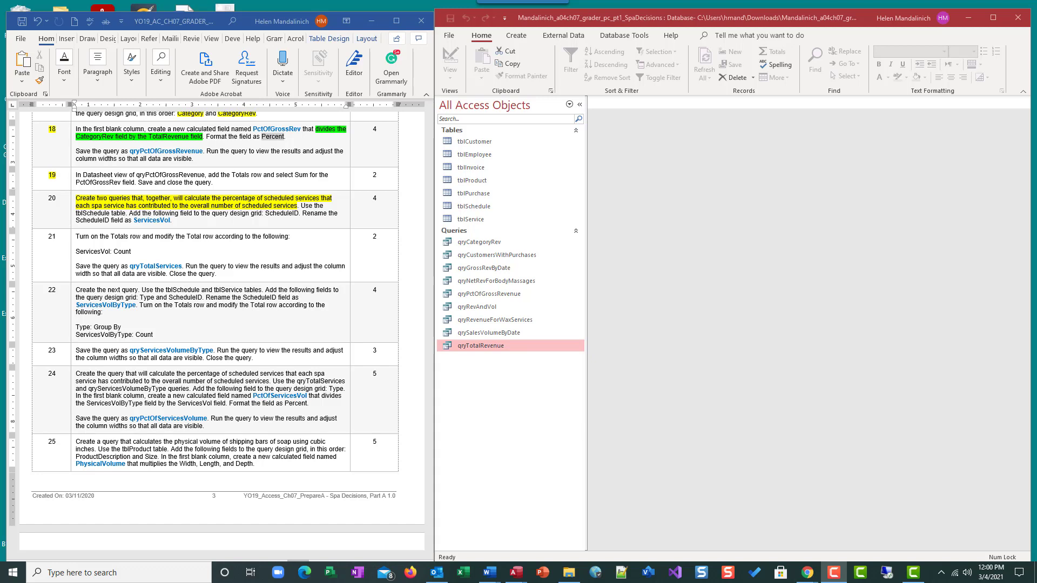
# Create a new query in Design view based on the tblSchedule table and enlarge its field list to show all fields.
pyautogui.click(580, 104)
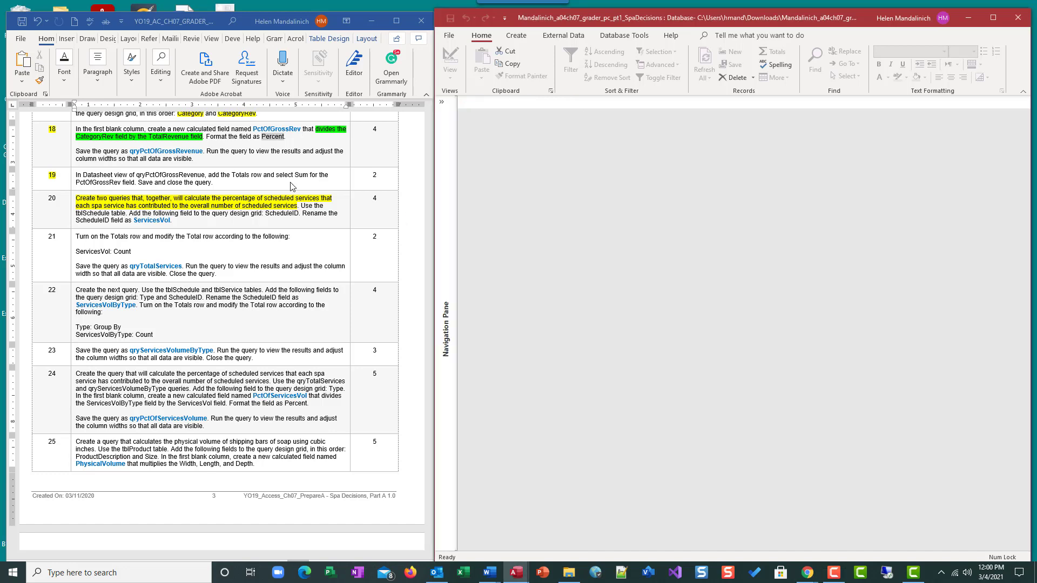
pyautogui.click(518, 37)
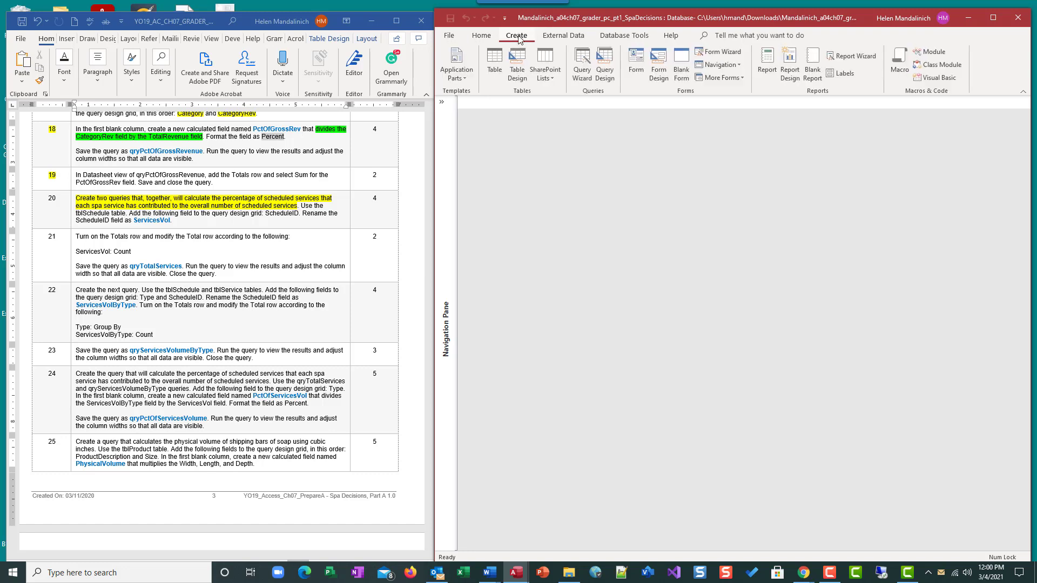
pyautogui.click(605, 65)
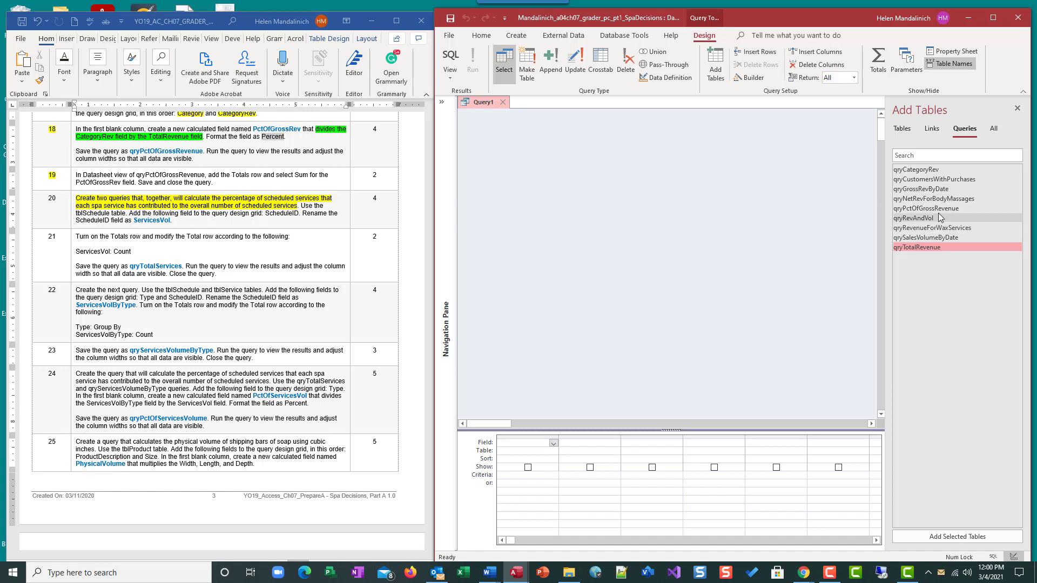
pyautogui.click(901, 128)
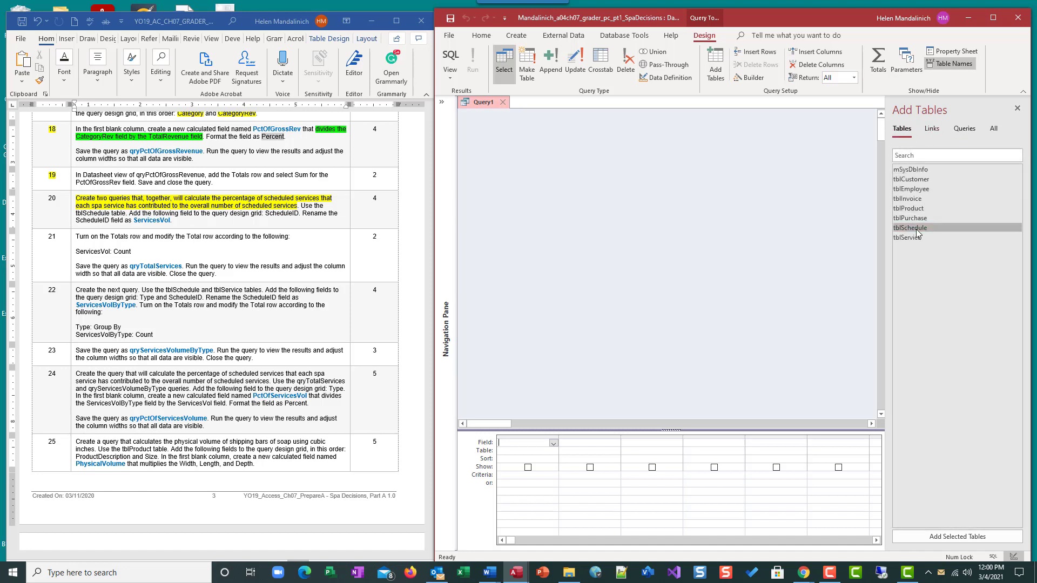
pyautogui.doubleClick(911, 227)
pyautogui.click(1018, 108)
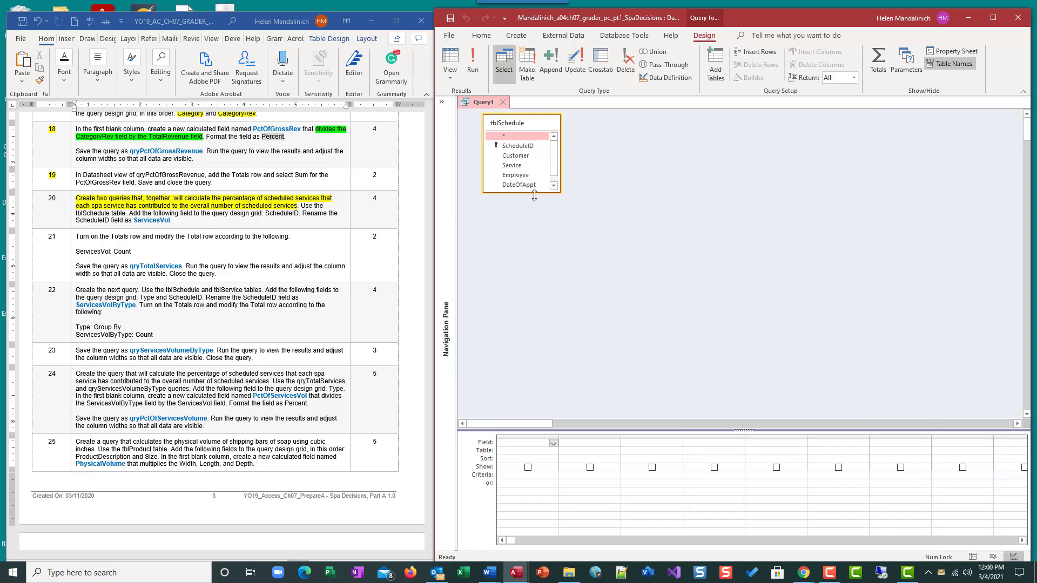
pyautogui.moveTo(535, 192); pyautogui.dragTo(534, 215)
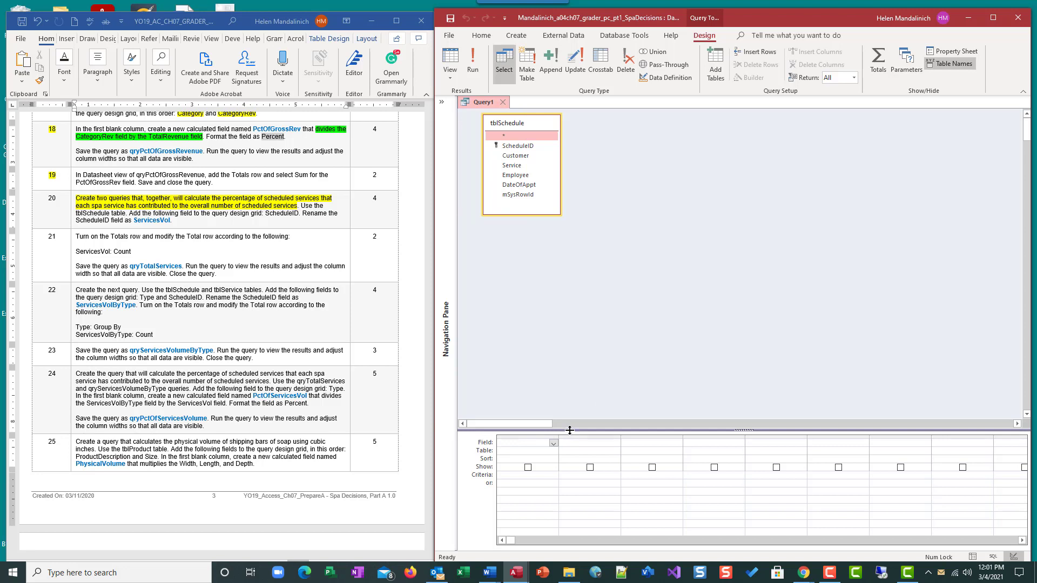
pyautogui.moveTo(586, 267); pyautogui.dragTo(586, 266)
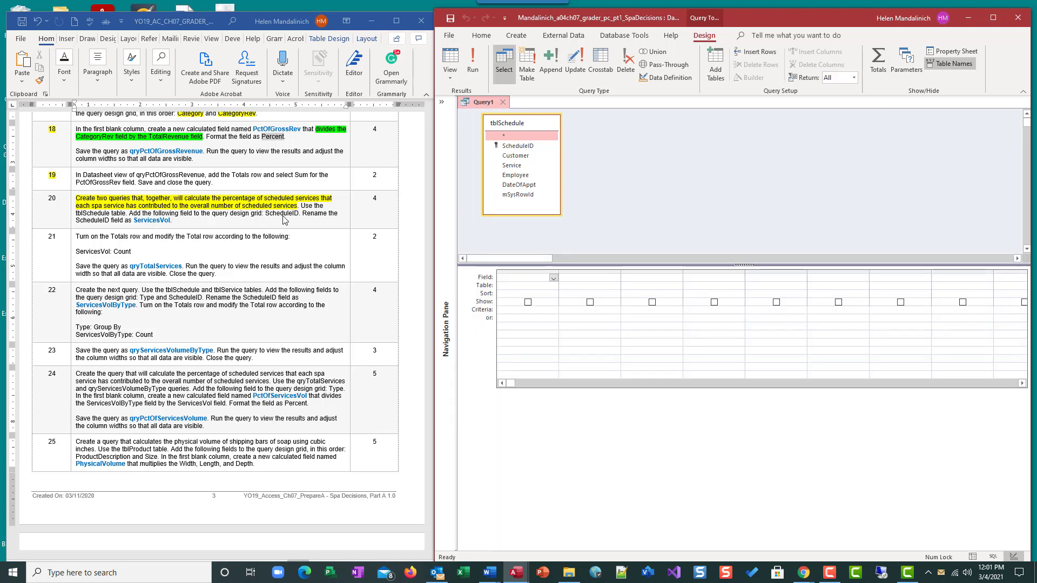
# Add the ScheduleID field to the query design grid, run the query to view the records, and return to Design view.
pyautogui.click(517, 146)
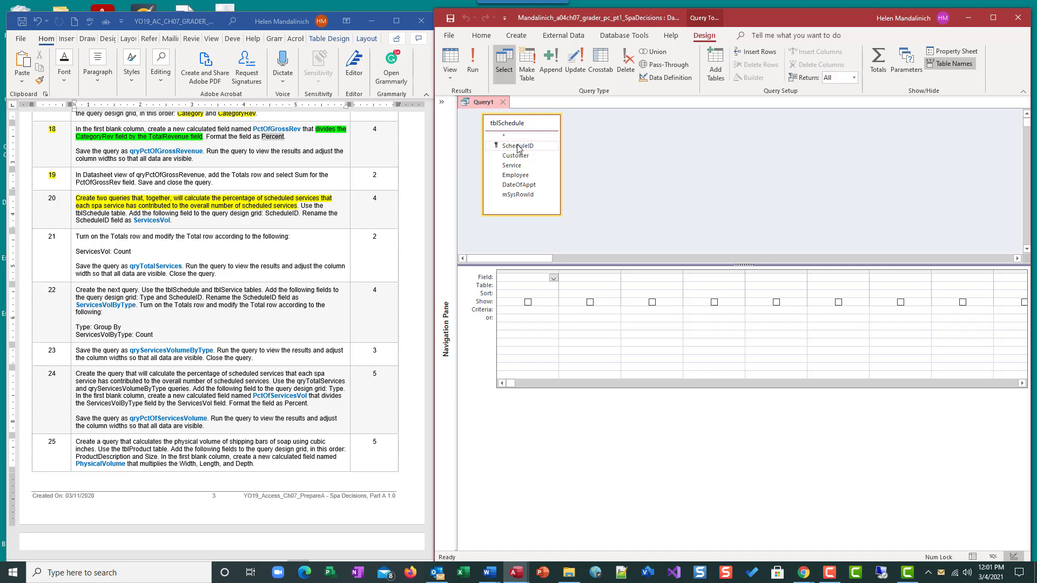
pyautogui.doubleClick(517, 146)
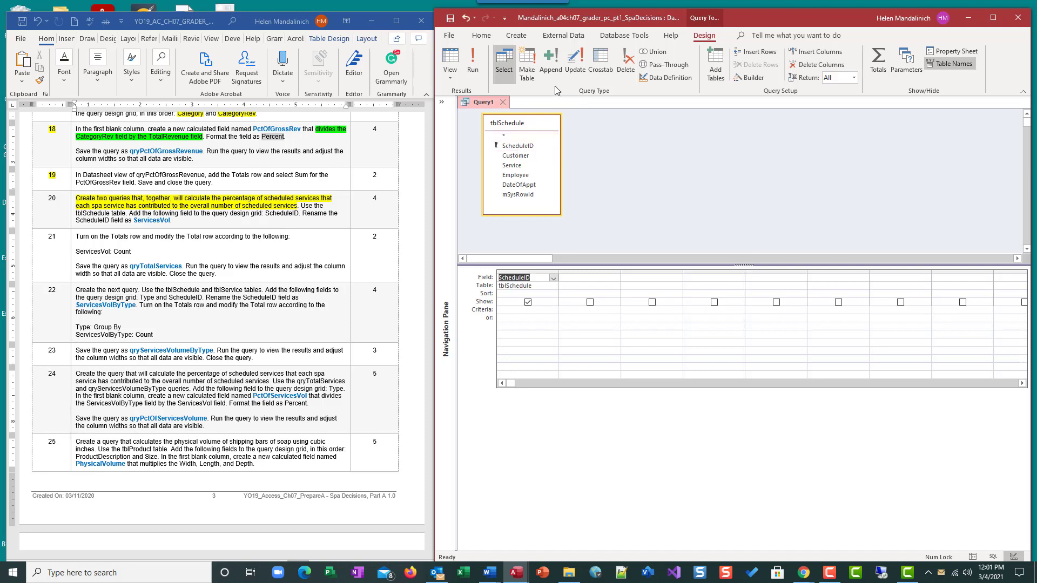
pyautogui.click(480, 61)
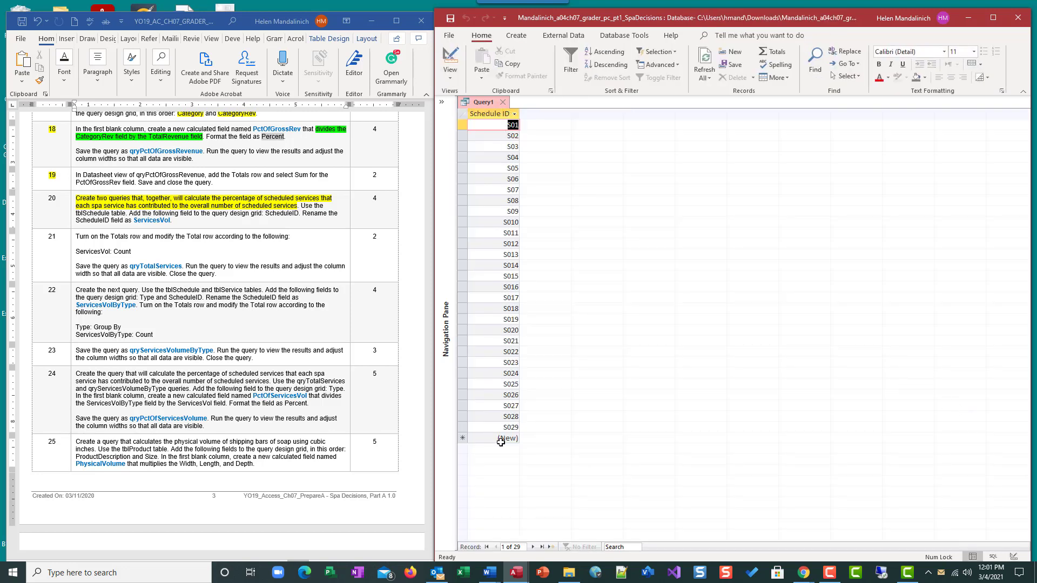
pyautogui.click(450, 59)
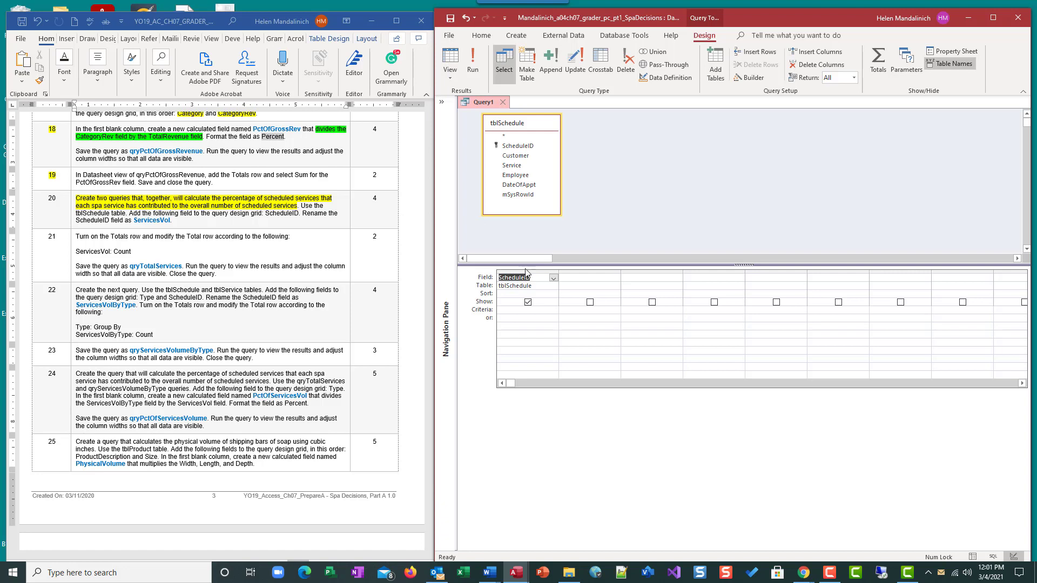
# Rename the ScheduleID field as ServicesVol in the design grid and turn on the Totals row.
pyautogui.rightClick(510, 280)
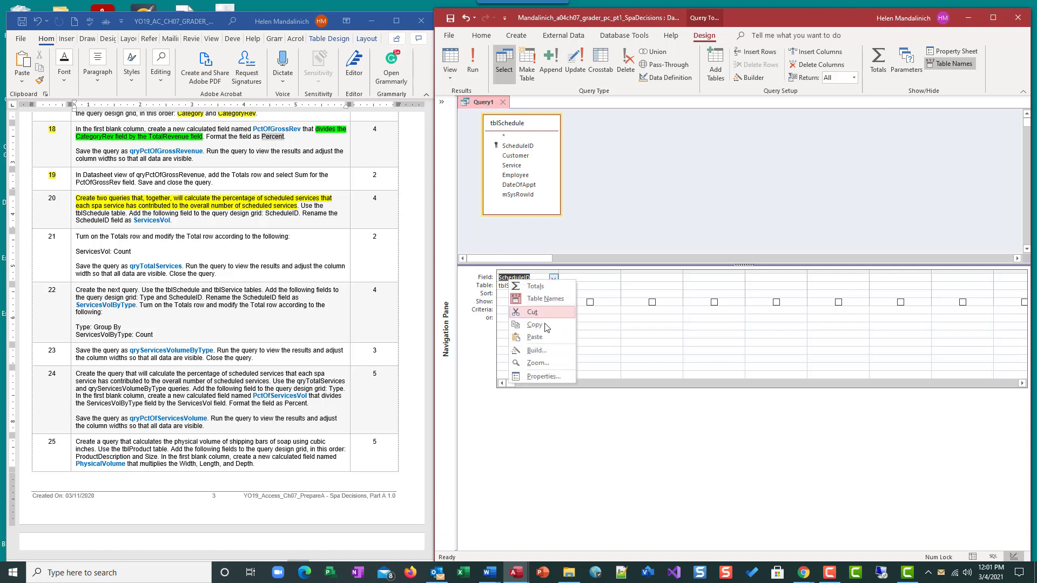
pyautogui.click(540, 363)
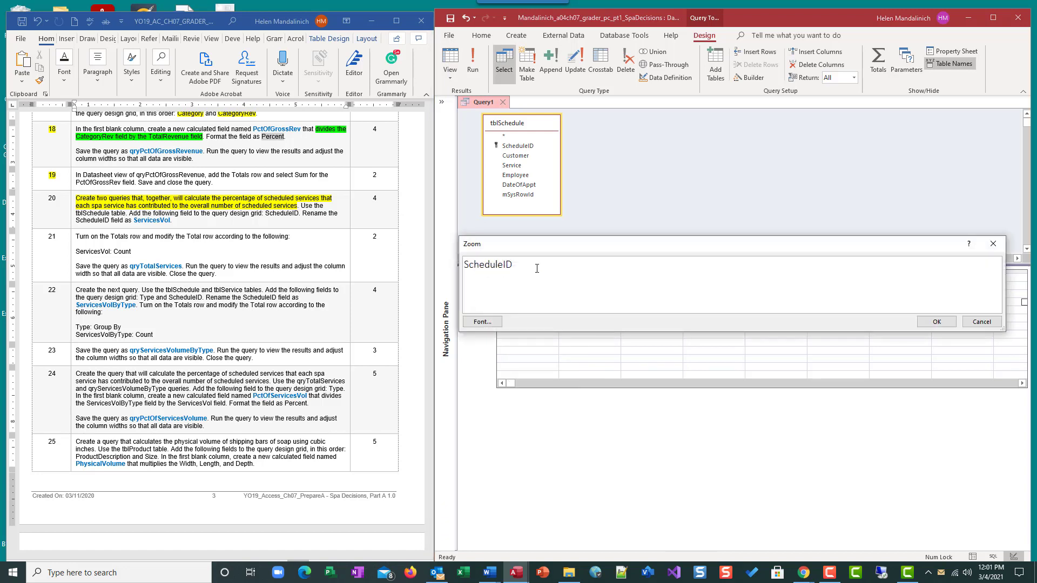
pyautogui.write('ServicesVol:')
pyautogui.click(938, 323)
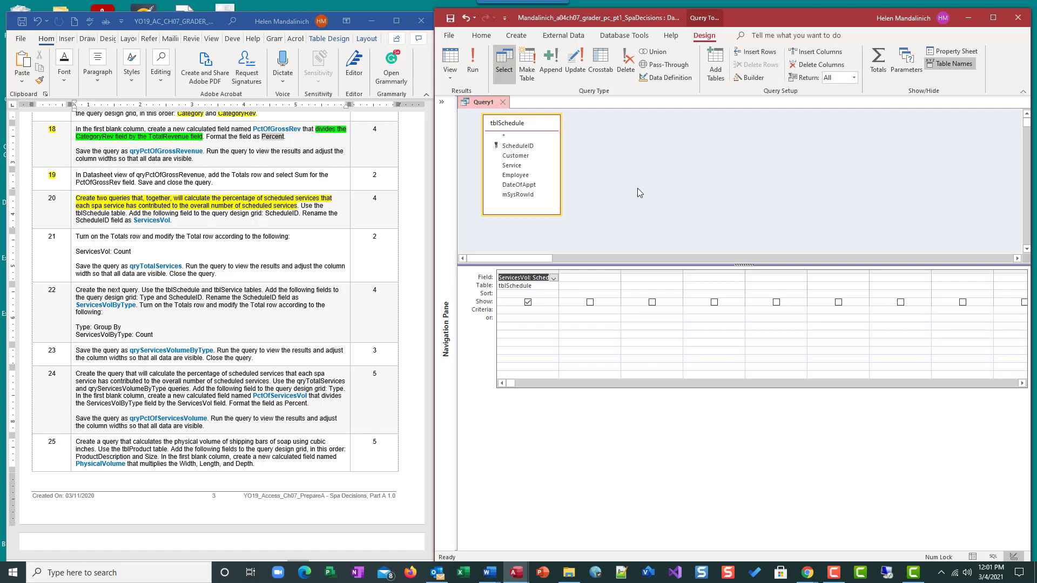
pyautogui.click(884, 57)
# Switch to the Word instructions and highlight step number 20 in yellow.
pyautogui.moveTo(70, 198); pyautogui.dragTo(53, 198)
pyautogui.doubleClick(53, 199)
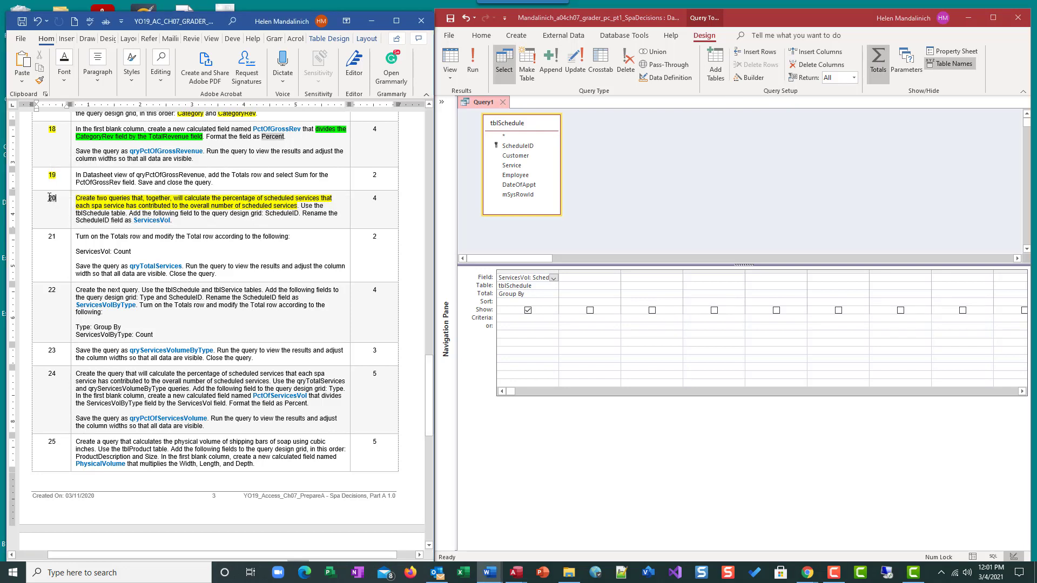
pyautogui.click(96, 180)
# Back in Access, set the Total row of ServicesVol to Count, run the query, and return to Design view.
pyautogui.click(545, 301)
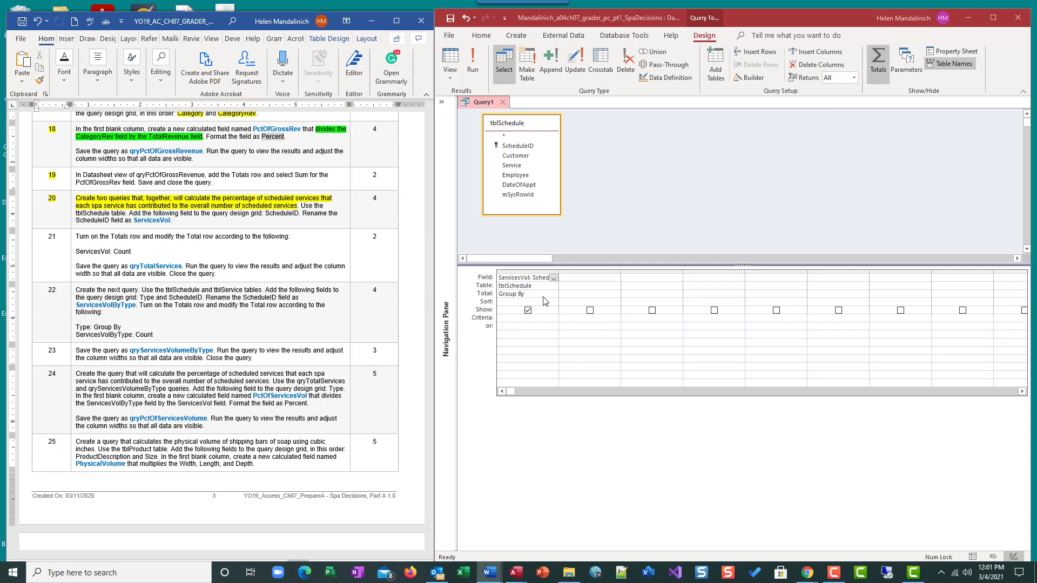
pyautogui.click(554, 294)
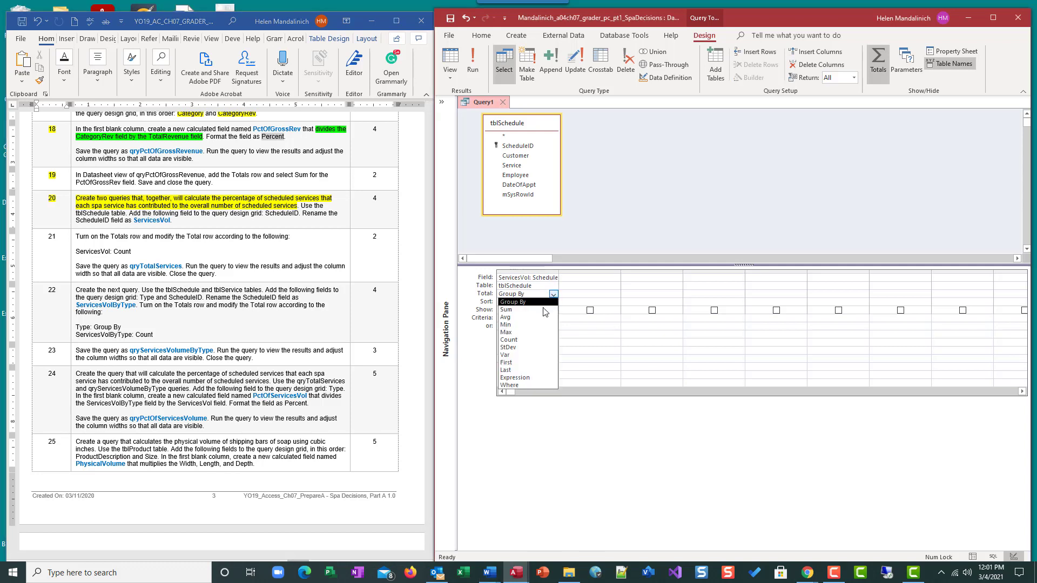
pyautogui.click(535, 344)
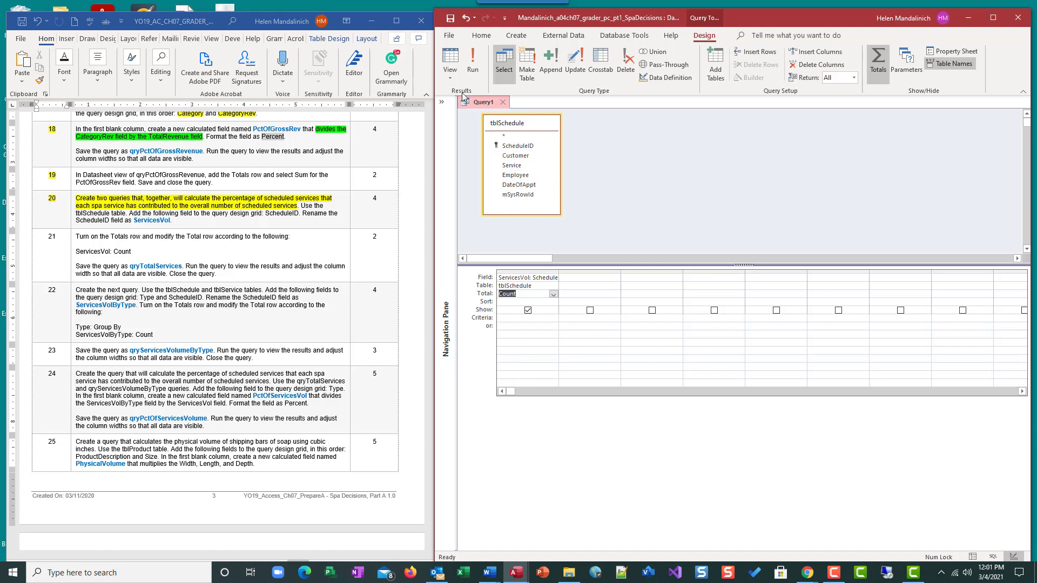
pyautogui.click(473, 61)
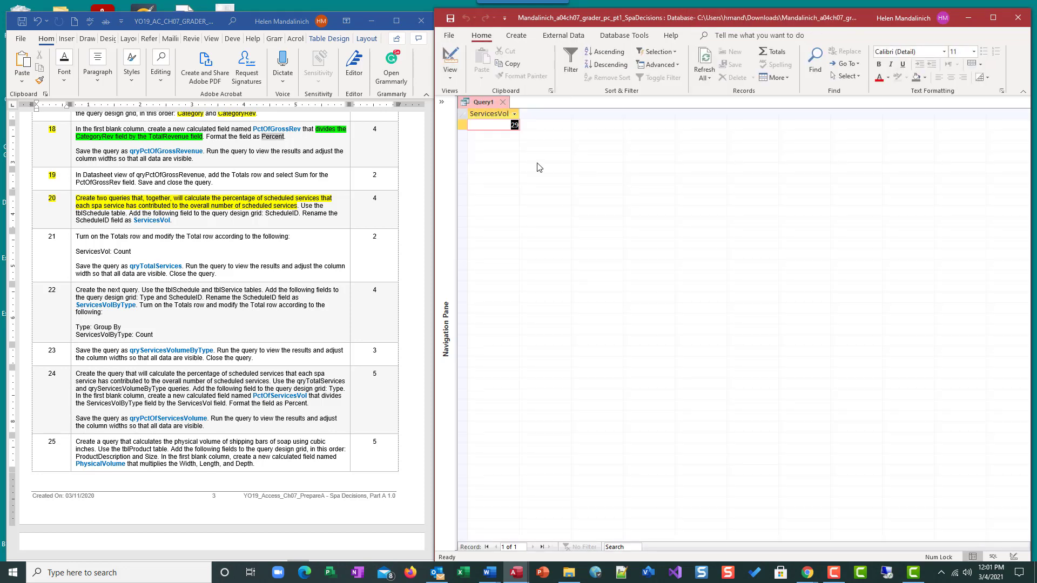
pyautogui.click(449, 58)
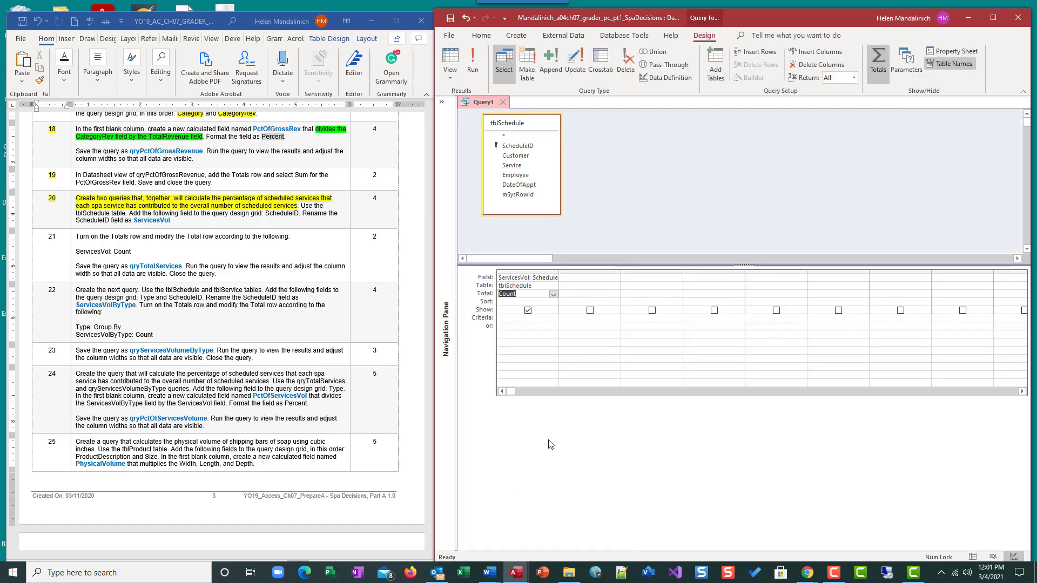
# Show the list of database objects and open the tblService table to examine its records.
pyautogui.click(440, 106)
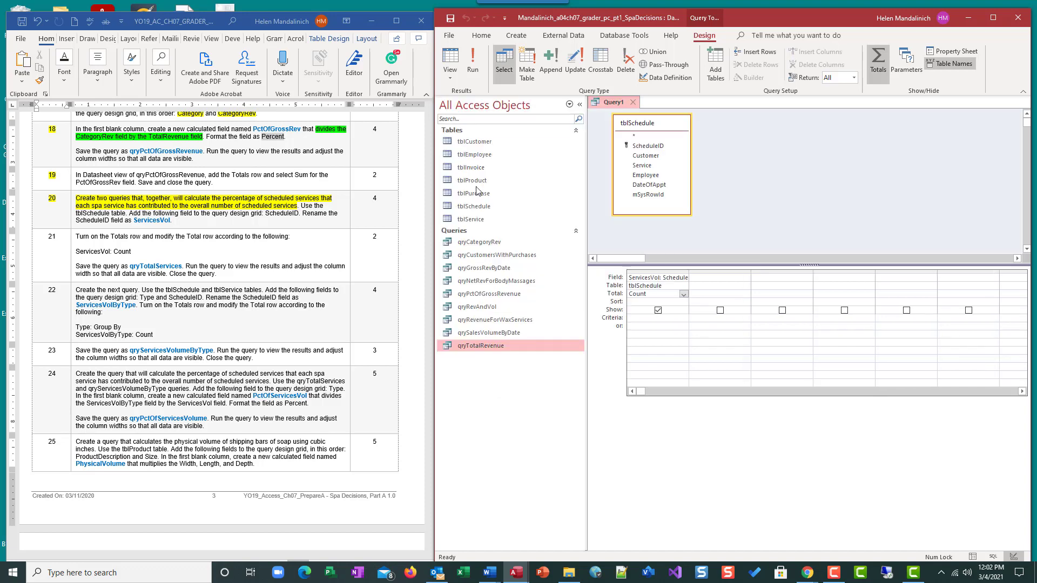
pyautogui.click(482, 218)
pyautogui.doubleClick(482, 218)
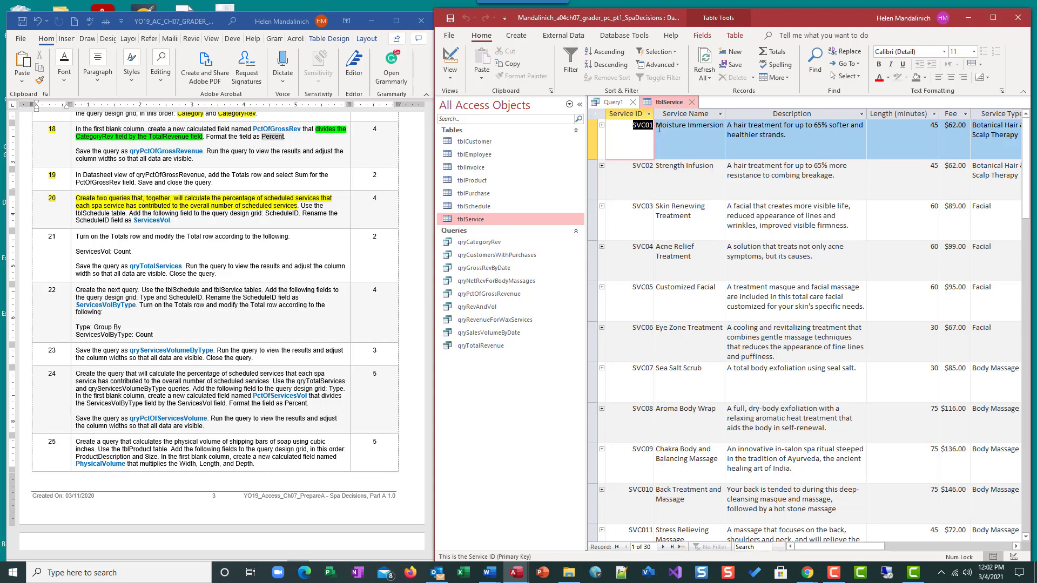
# Close Query1 without saving its design and close the tblService table.
pyautogui.click(633, 102)
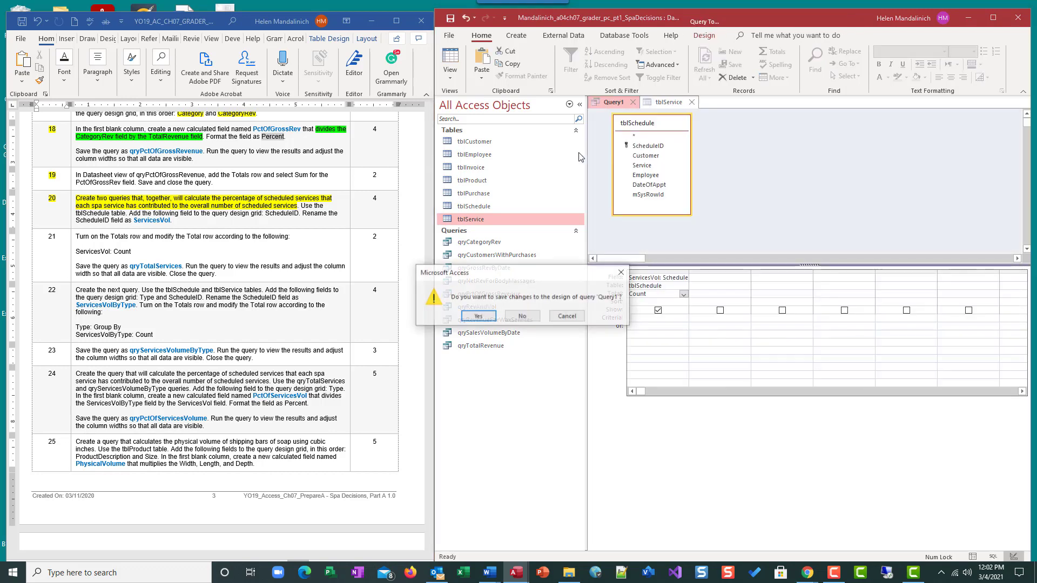
pyautogui.click(521, 315)
pyautogui.click(580, 104)
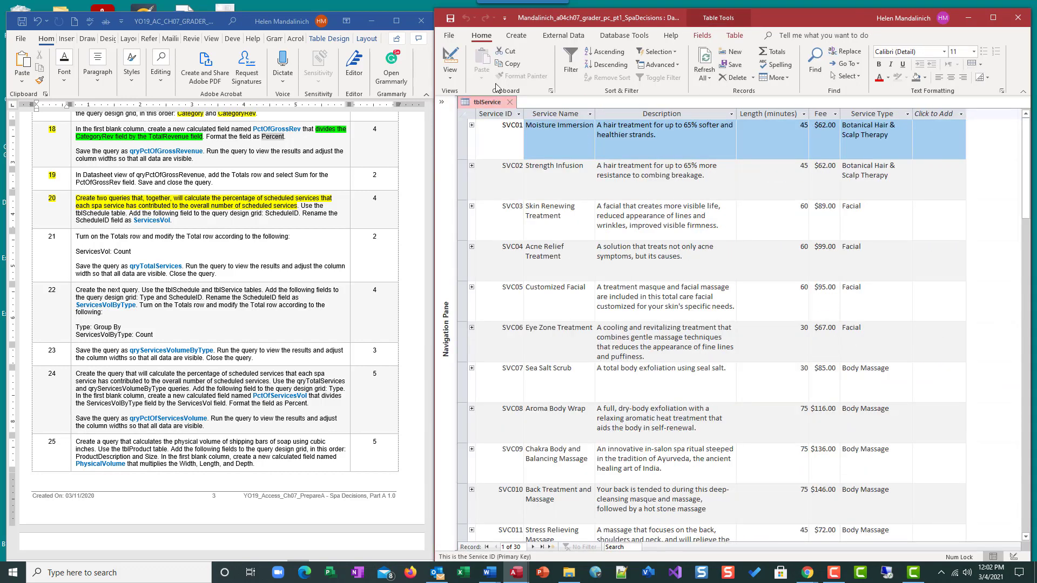
pyautogui.click(510, 102)
pyautogui.click(442, 102)
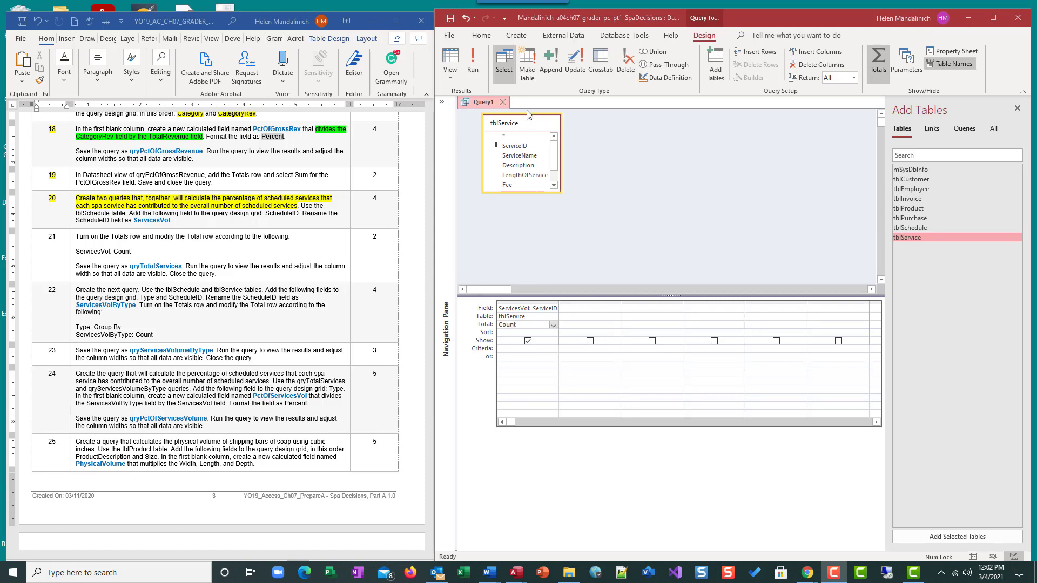
# Run the ServicesVol count query based on tblService to view its result and return to Design view.
pyautogui.click(476, 63)
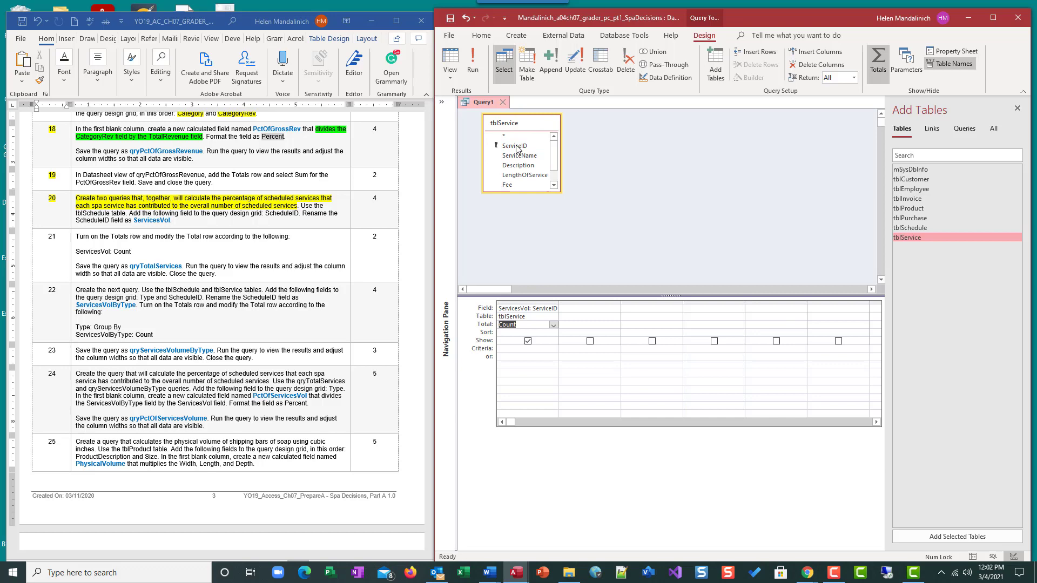
pyautogui.click(474, 61)
pyautogui.click(457, 58)
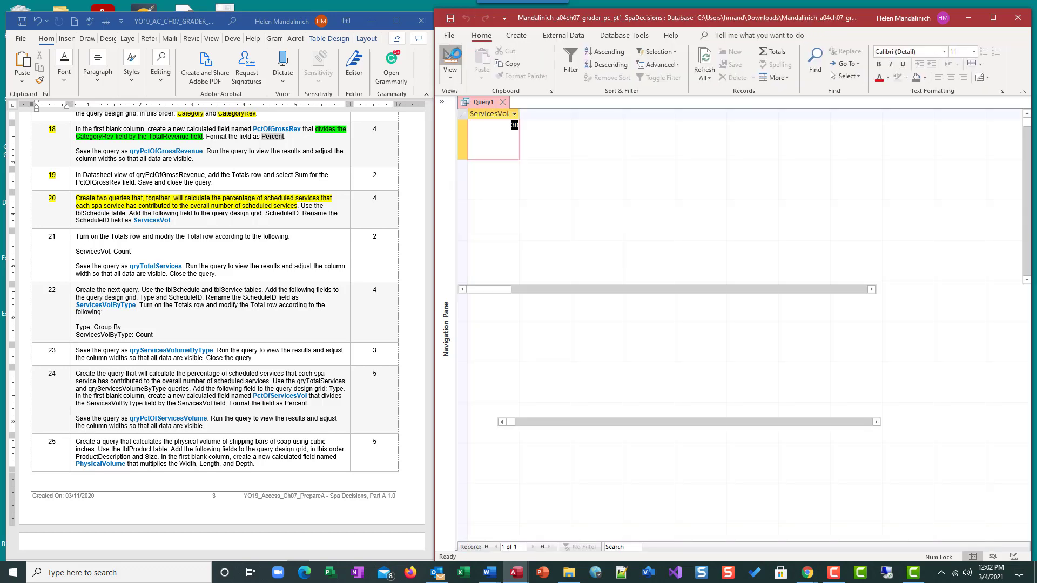
# Save the query as qryTotalServices.
pyautogui.click(451, 20)
pyautogui.write('f')
pyautogui.write('ry')
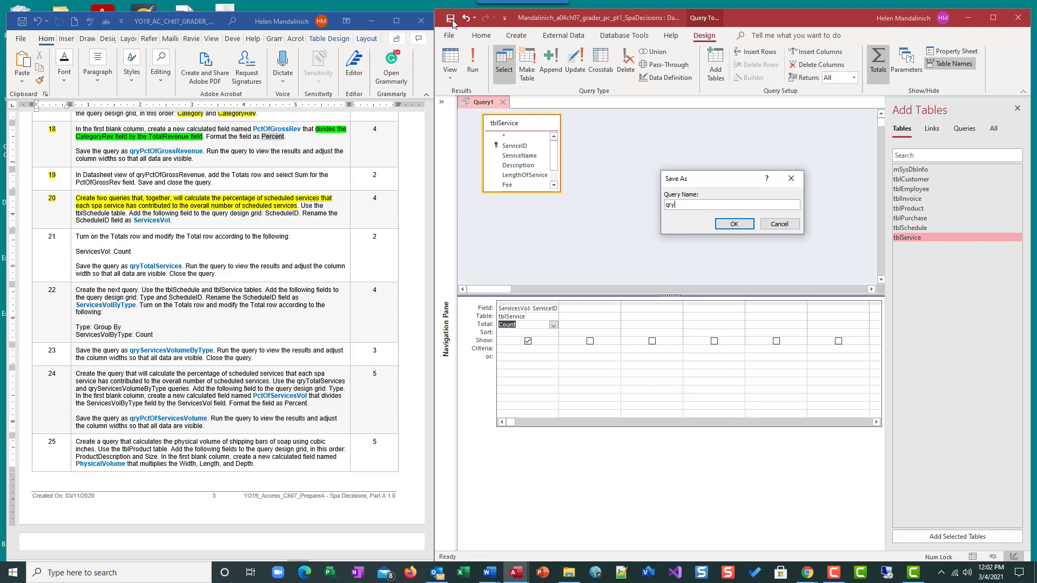
pyautogui.write('TotalServices')
pyautogui.click(734, 224)
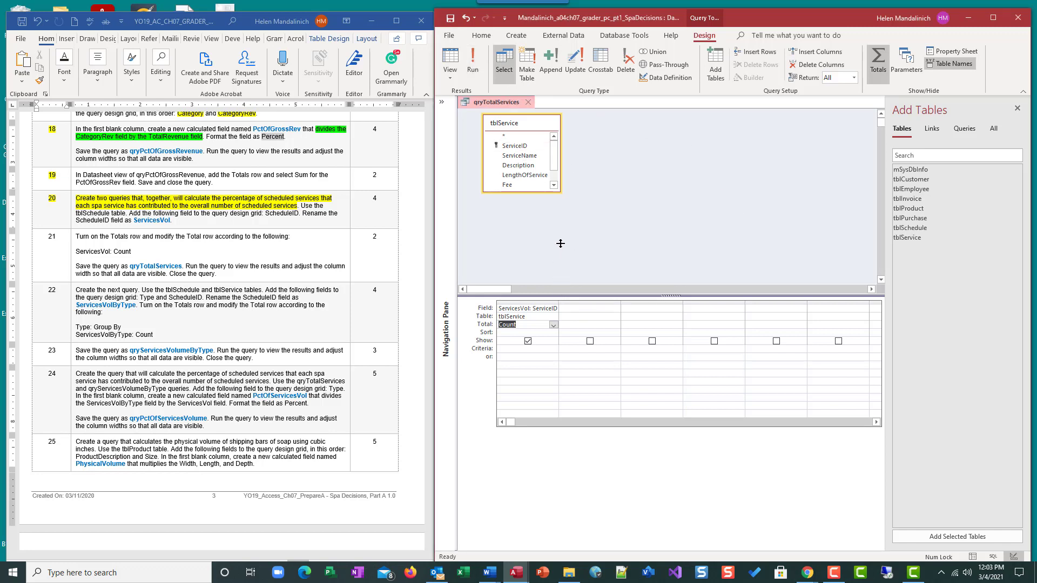
# Give the design grid more room in qryTotalServices, and close the query with its design changes saved.
pyautogui.moveTo(560, 244); pyautogui.dragTo(561, 243)
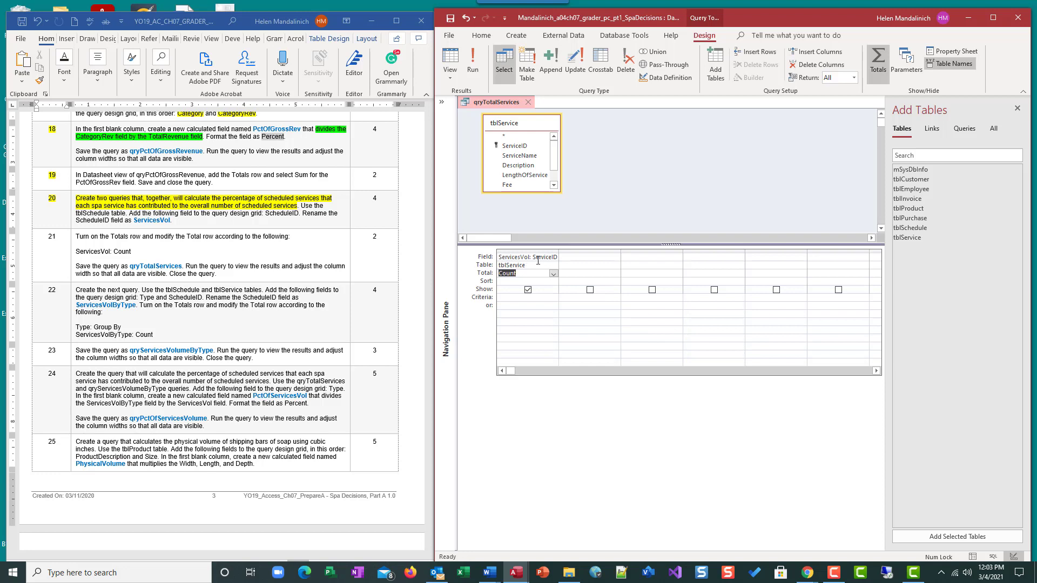
pyautogui.click(527, 102)
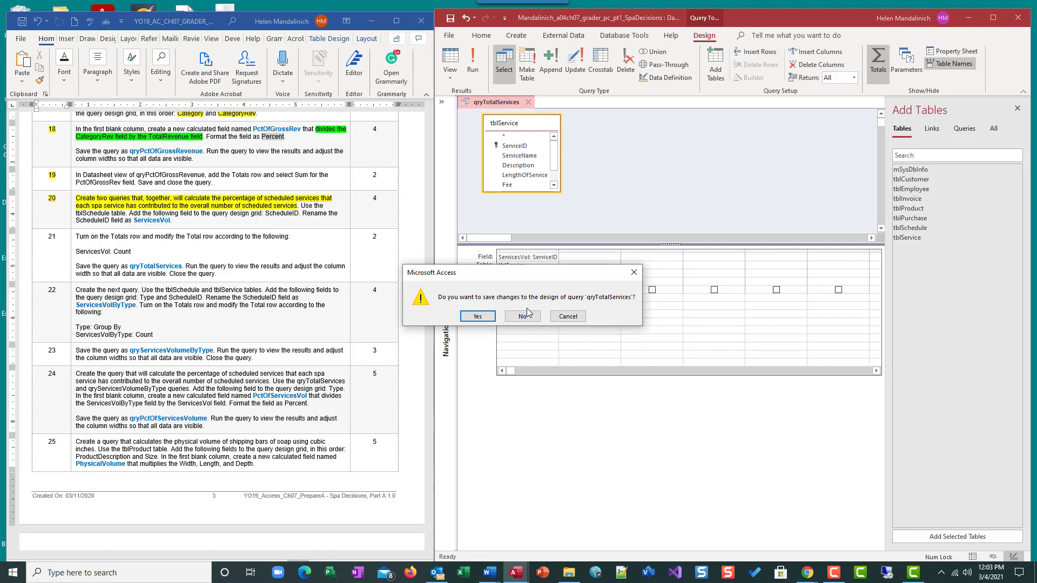
pyautogui.click(477, 316)
# Switch to the Word instructions and highlight step number 21 in yellow.
pyautogui.click(58, 235)
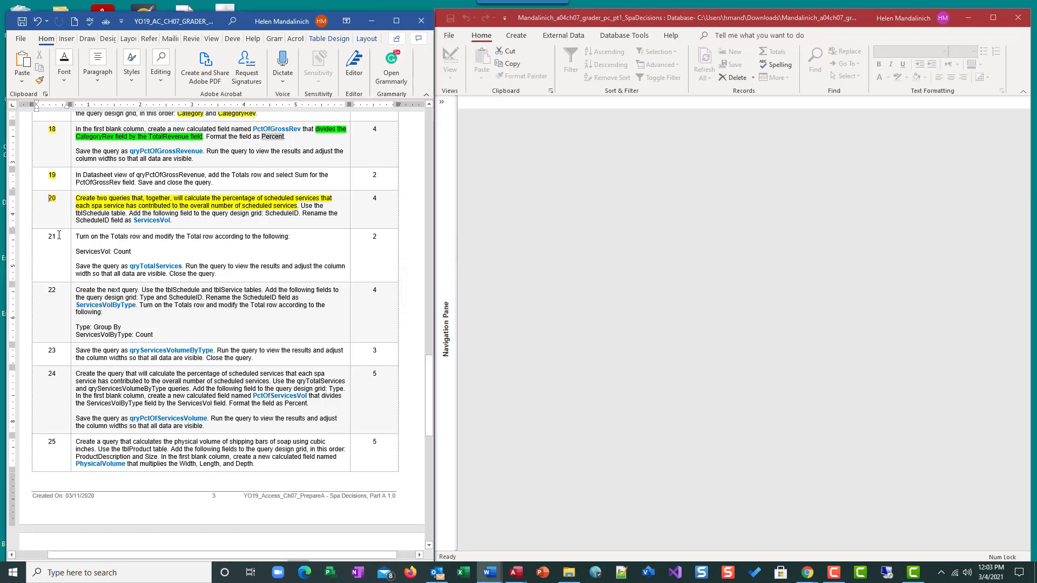
pyautogui.doubleClick(59, 234)
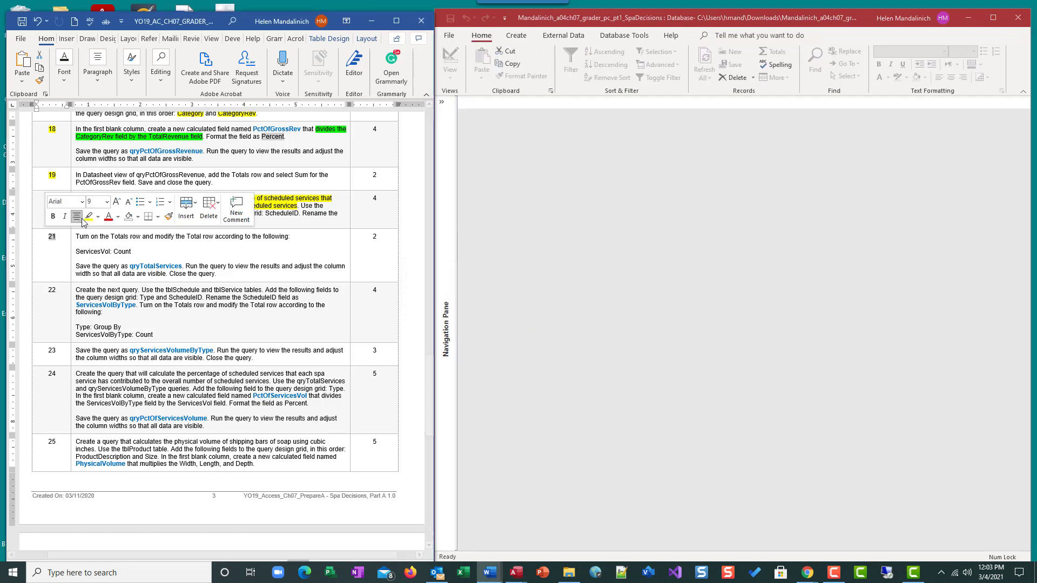
pyautogui.click(93, 217)
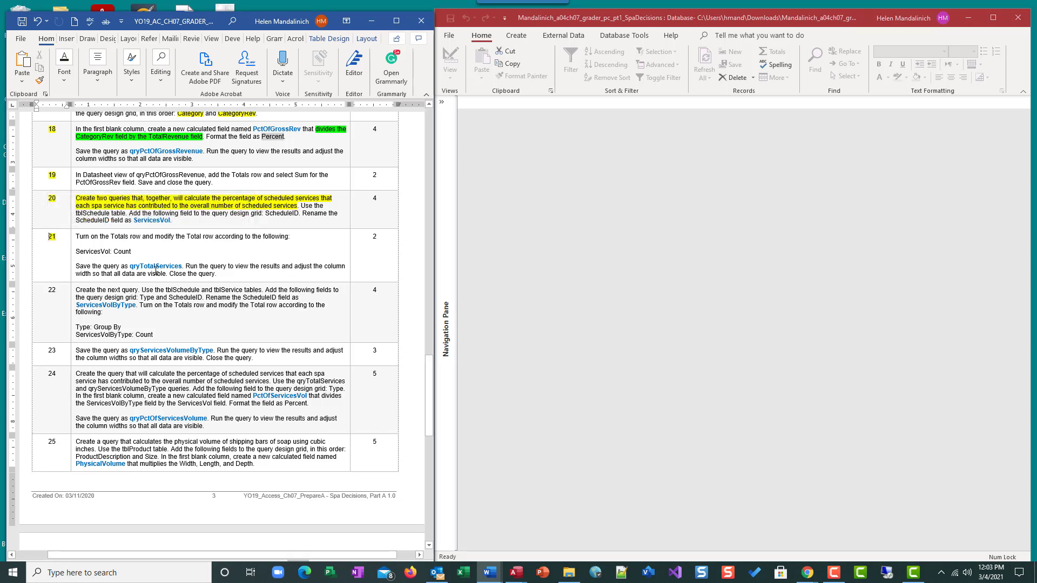
pyautogui.scroll(-3, 100, 315)
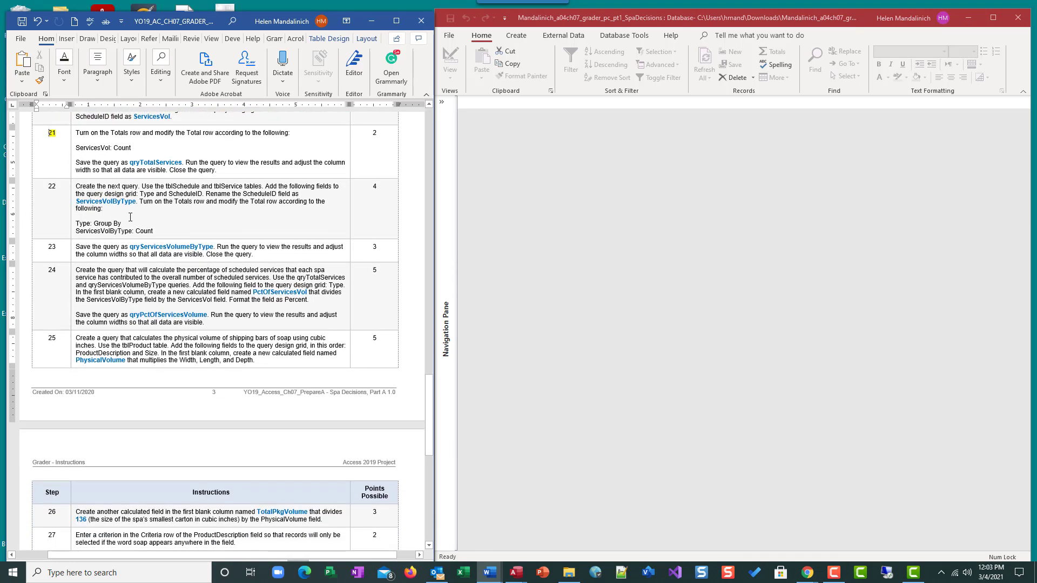
# Switch to Access and start a new query in Design view using the tblService and tblSchedule tables.
pyautogui.click(517, 35)
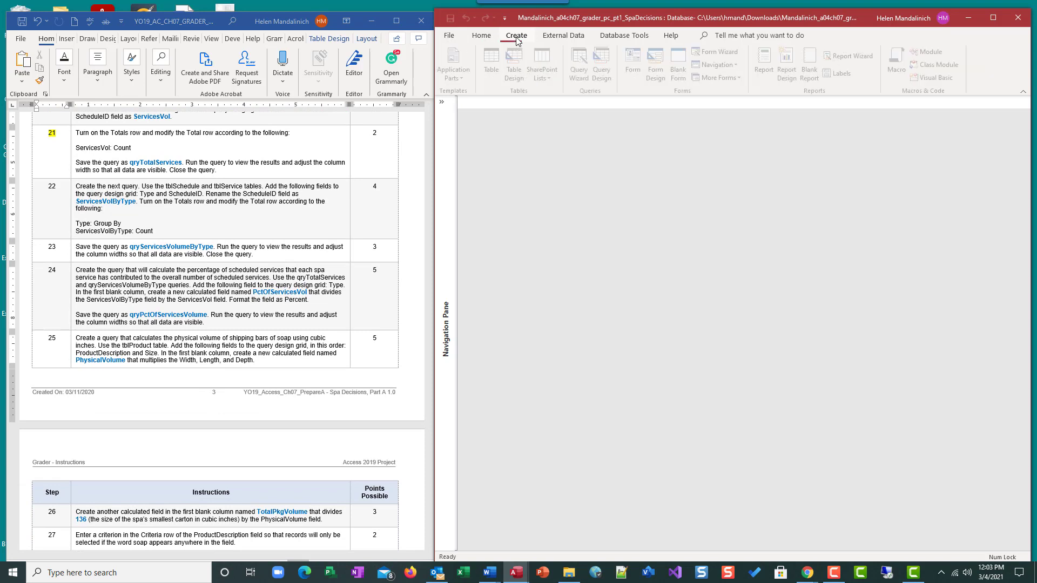
pyautogui.click(602, 68)
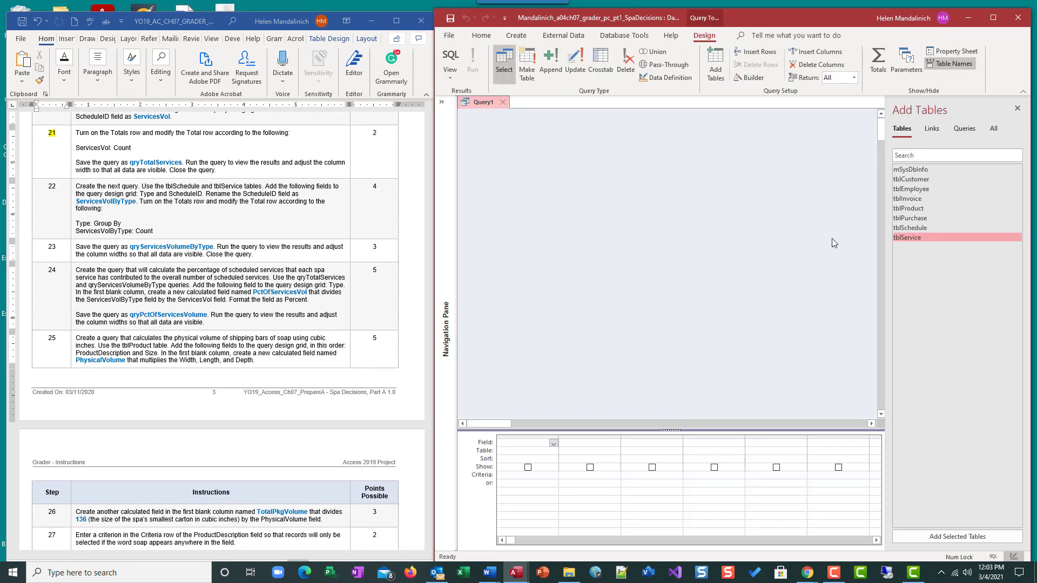
pyautogui.doubleClick(926, 238)
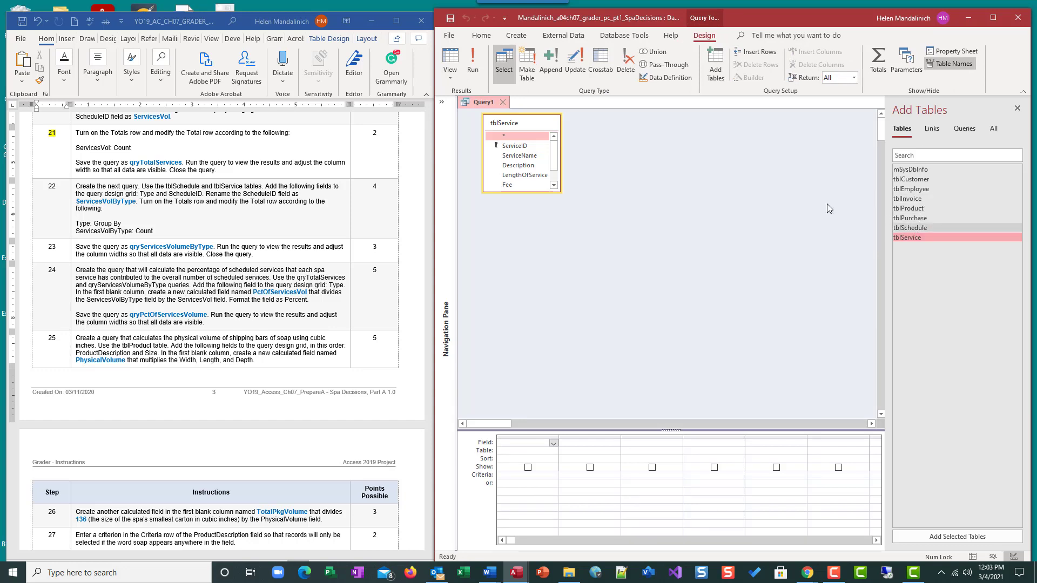
pyautogui.doubleClick(925, 227)
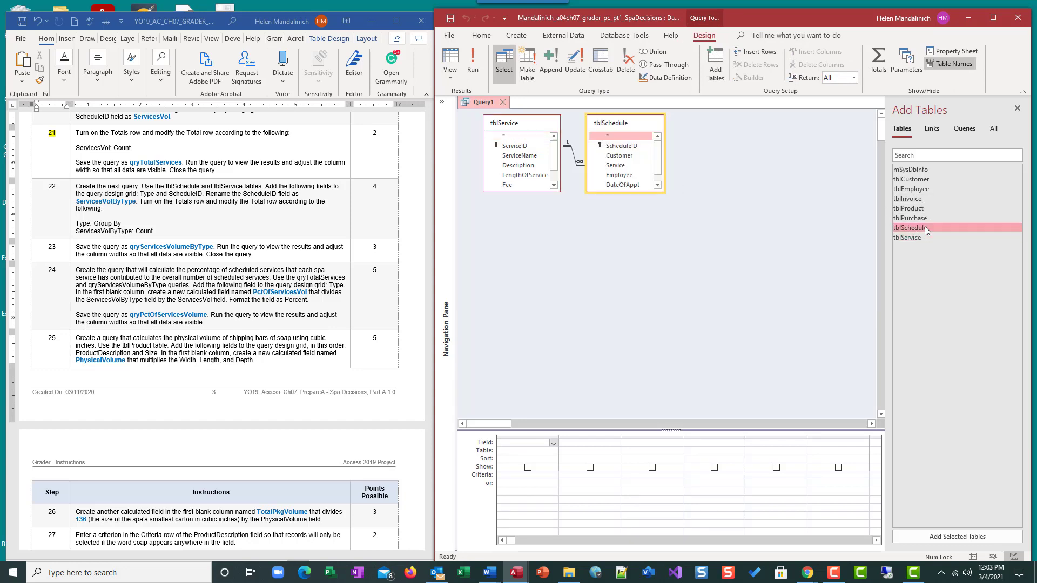
# Rearrange the query's field lists so tblSchedule comes before tblService, and dismiss the table picker.
pyautogui.moveTo(529, 126); pyautogui.dragTo(736, 122)
pyautogui.moveTo(612, 124); pyautogui.dragTo(511, 129)
pyautogui.click(721, 122)
pyautogui.moveTo(721, 123); pyautogui.dragTo(625, 133)
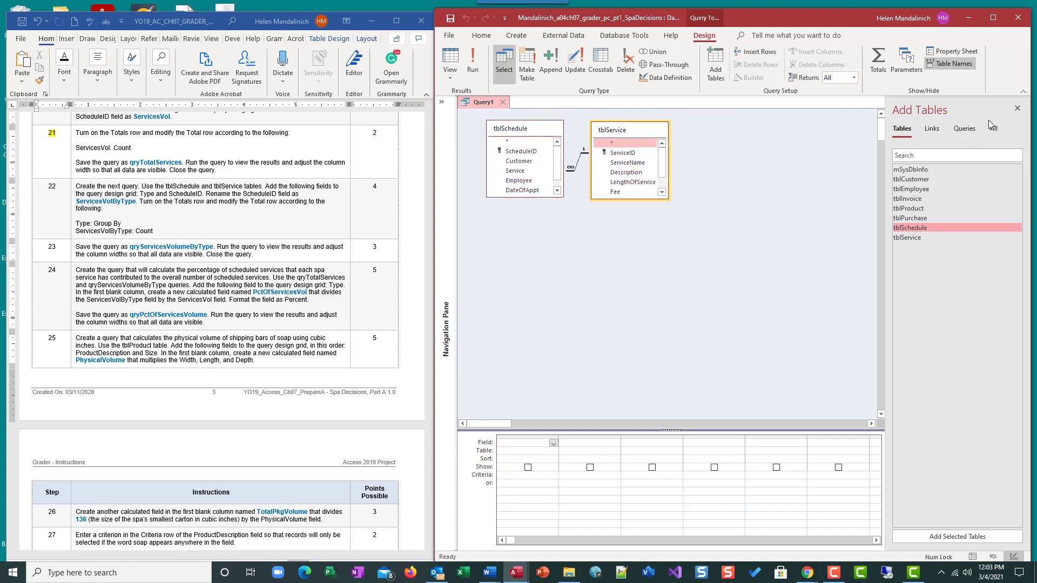
pyautogui.click(1017, 109)
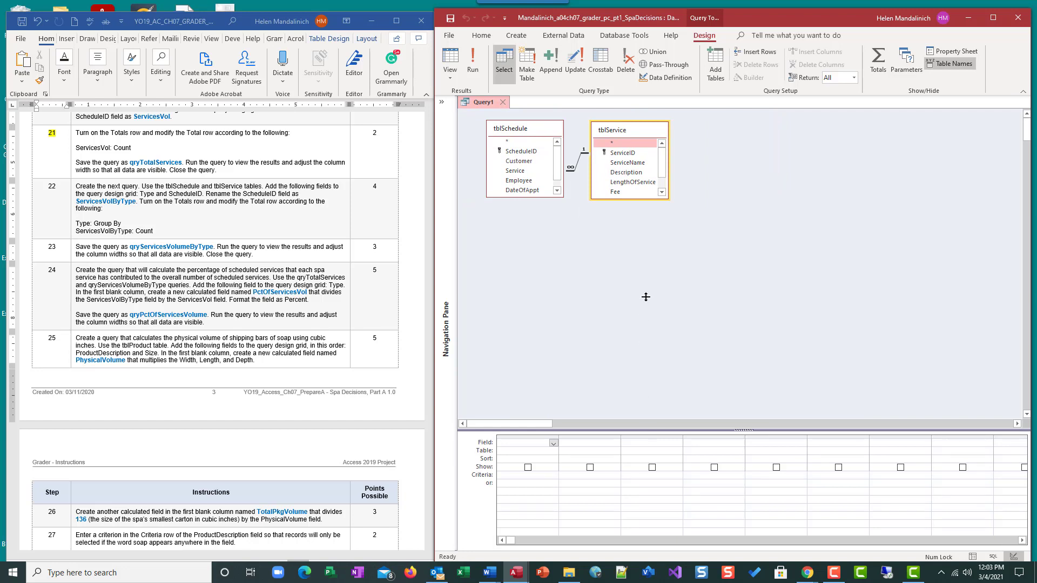
# Give the design grid more room, and lengthen the tblSchedule and tblService field lists to show all their fields.
pyautogui.moveTo(646, 297); pyautogui.dragTo(651, 263)
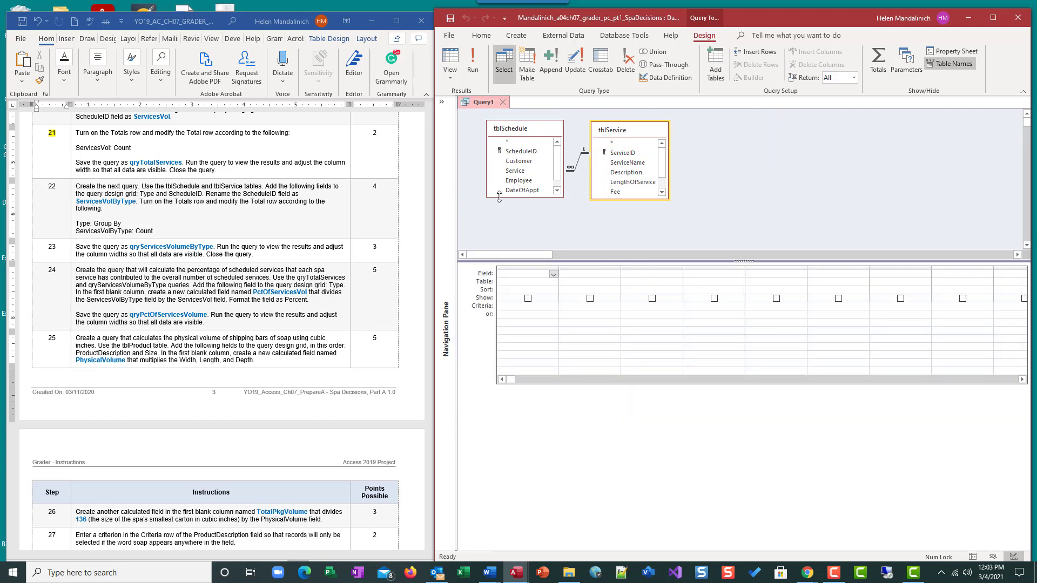
pyautogui.moveTo(499, 197); pyautogui.dragTo(500, 230)
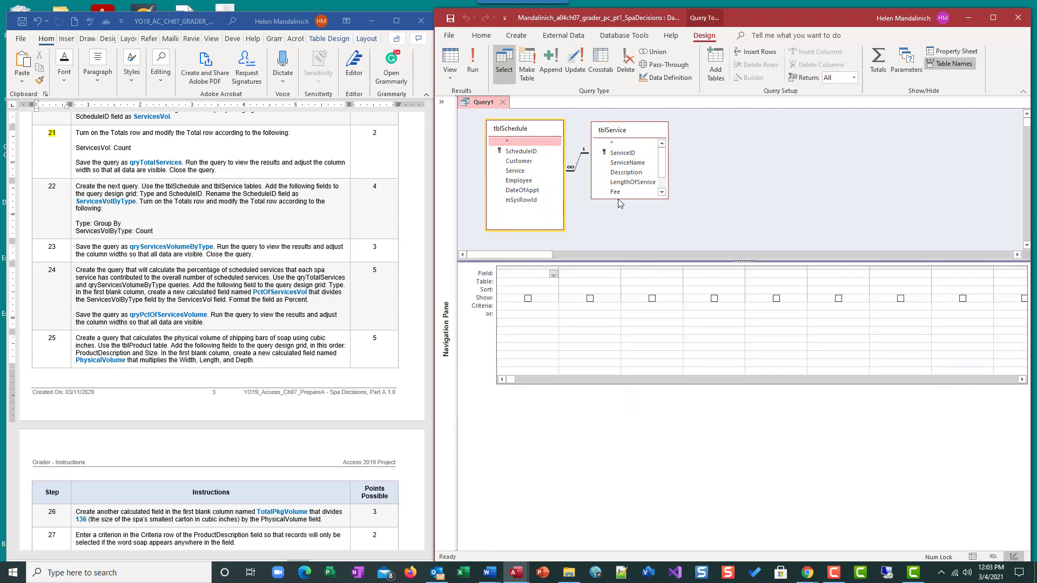
pyautogui.moveTo(618, 199); pyautogui.dragTo(618, 231)
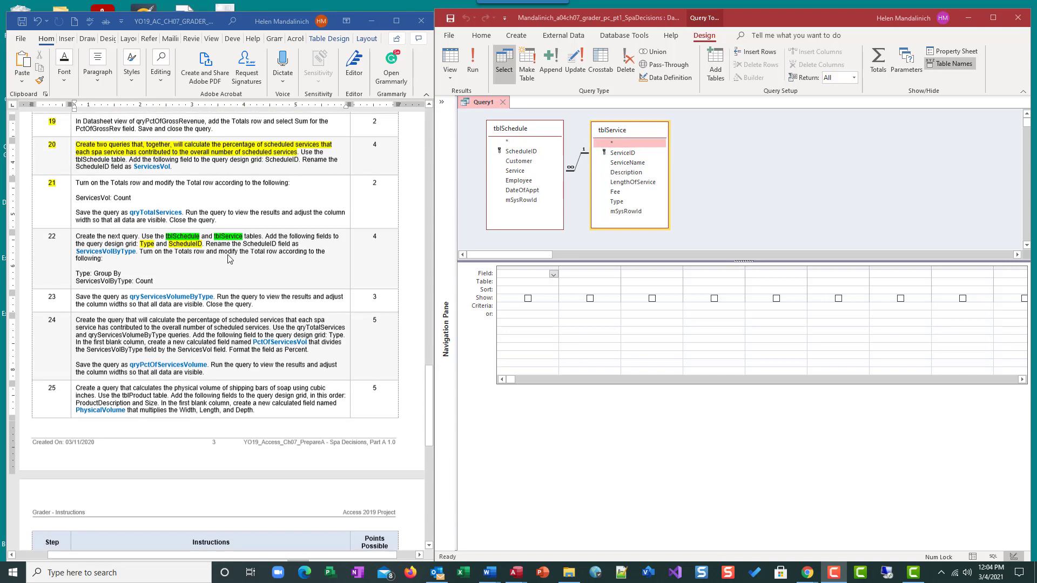
# Examine the Service Type column in the tblService datasheet, and return to the query design.
pyautogui.scroll(2, 238, 270)
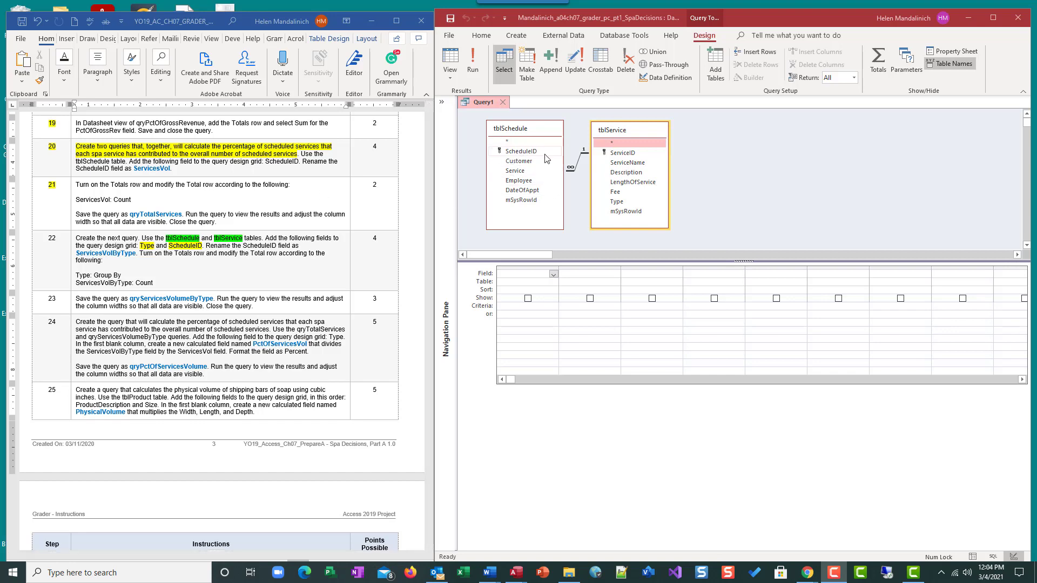
pyautogui.scroll(-1, 238, 279)
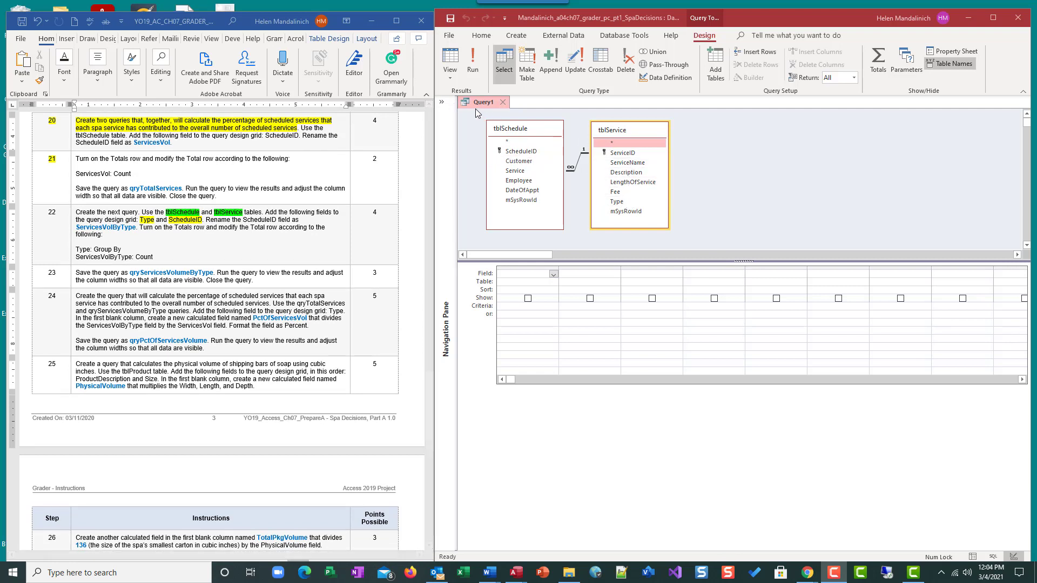
pyautogui.click(441, 101)
pyautogui.doubleClick(470, 219)
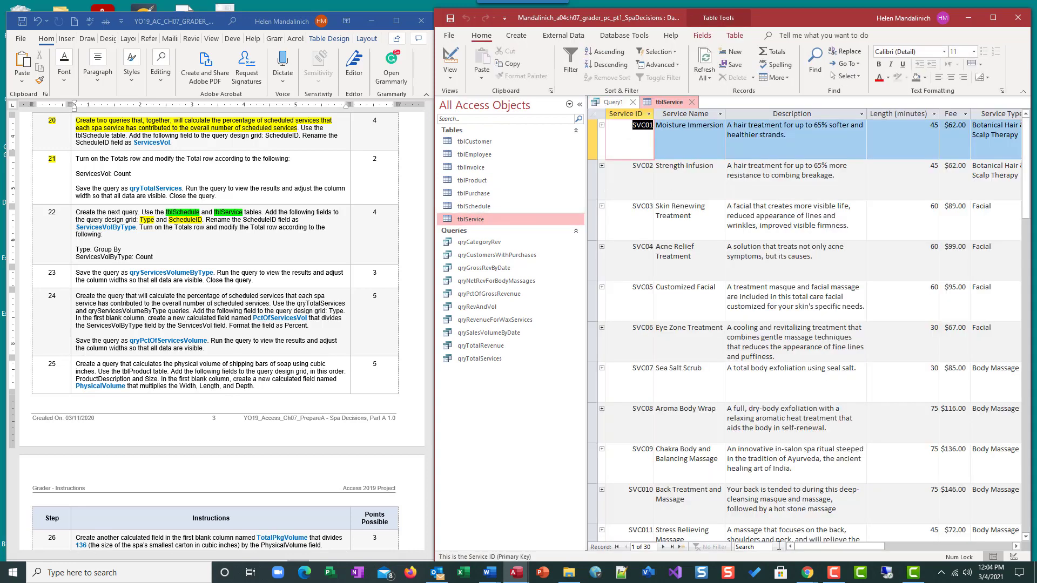
pyautogui.moveTo(804, 547); pyautogui.dragTo(842, 555)
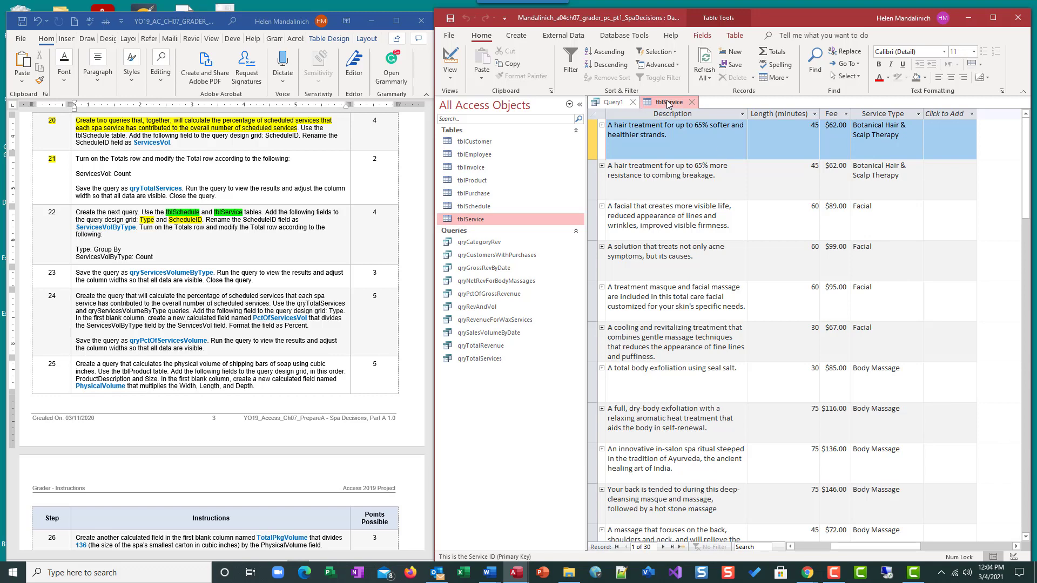
pyautogui.click(691, 102)
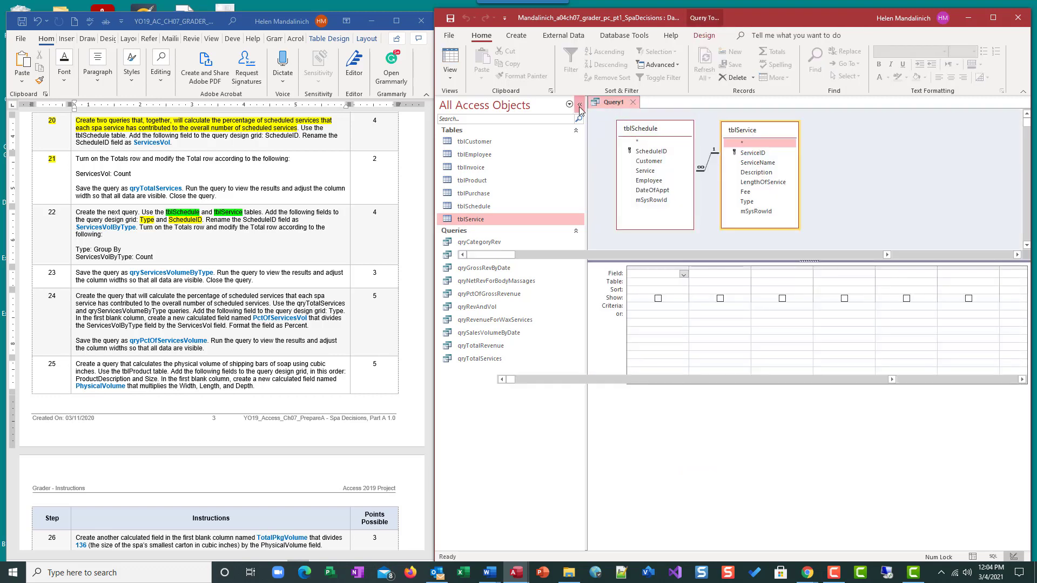
pyautogui.click(580, 104)
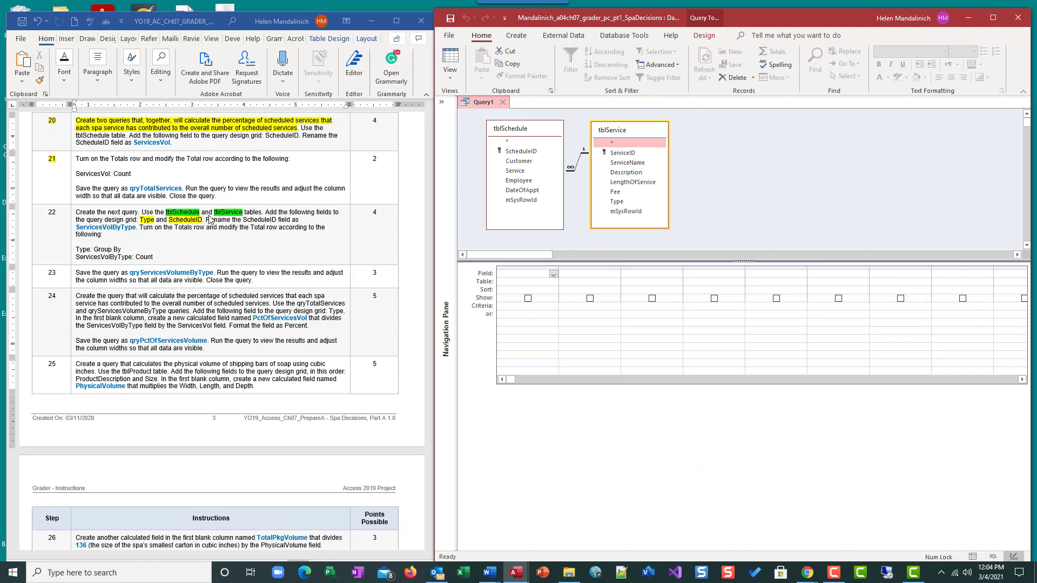
# Add Type from tblService and ScheduleID from tblSchedule to the query design grid.
pyautogui.doubleClick(617, 202)
pyautogui.doubleClick(515, 152)
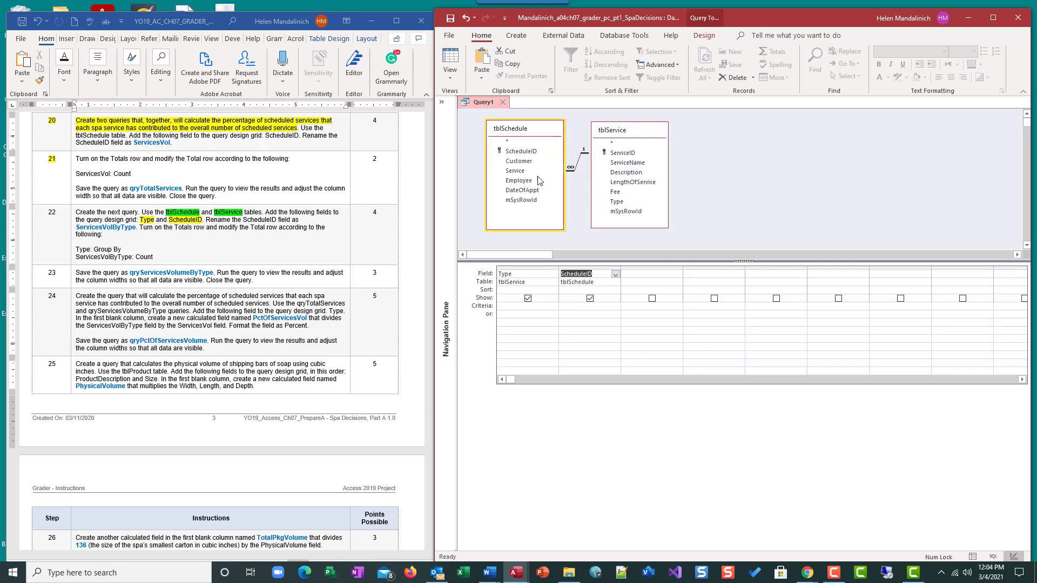
pyautogui.rightClick(496, 277)
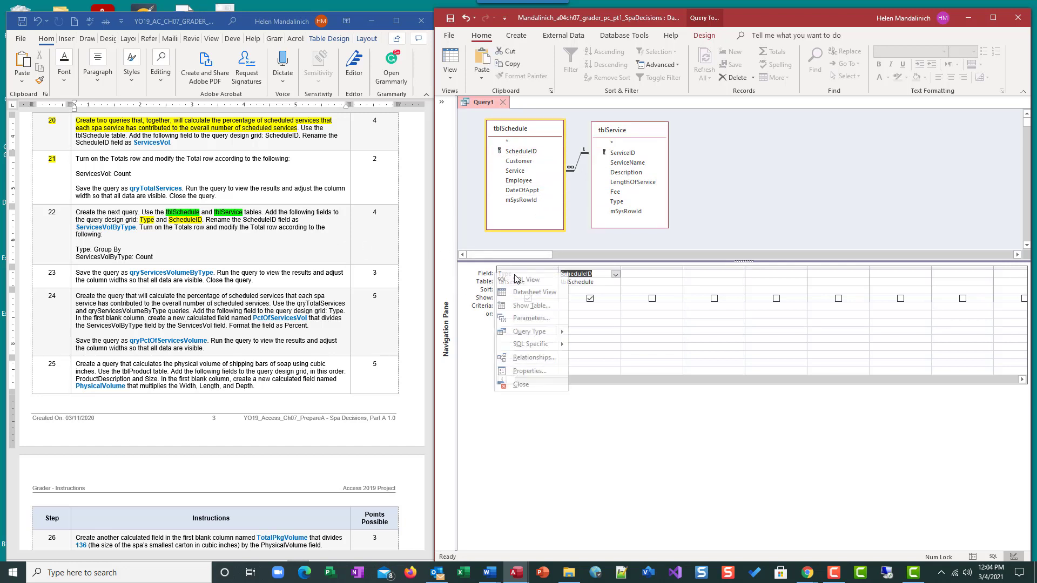
pyautogui.click(534, 362)
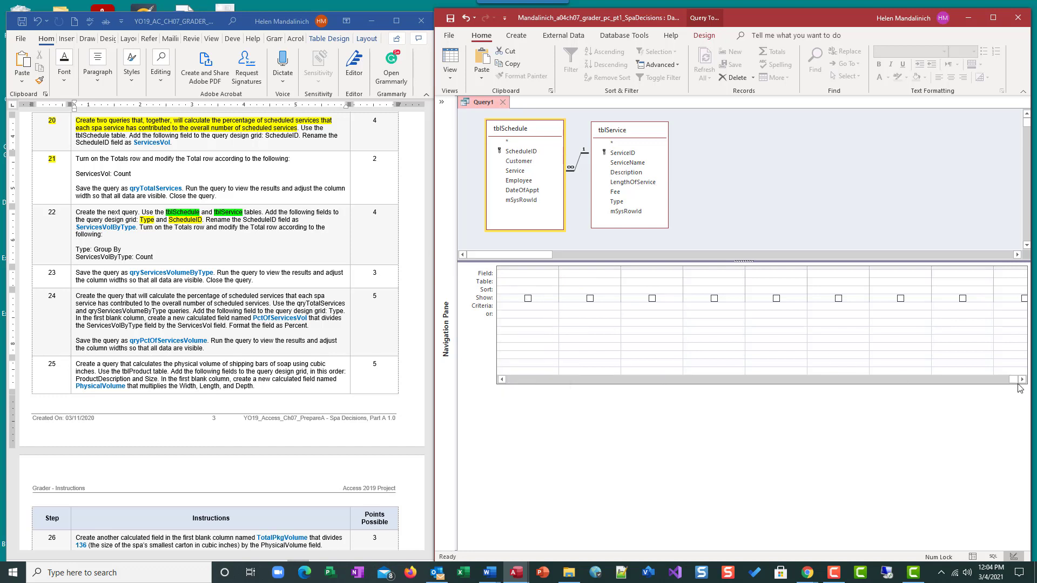
pyautogui.hotkey('ctrl', 'z')
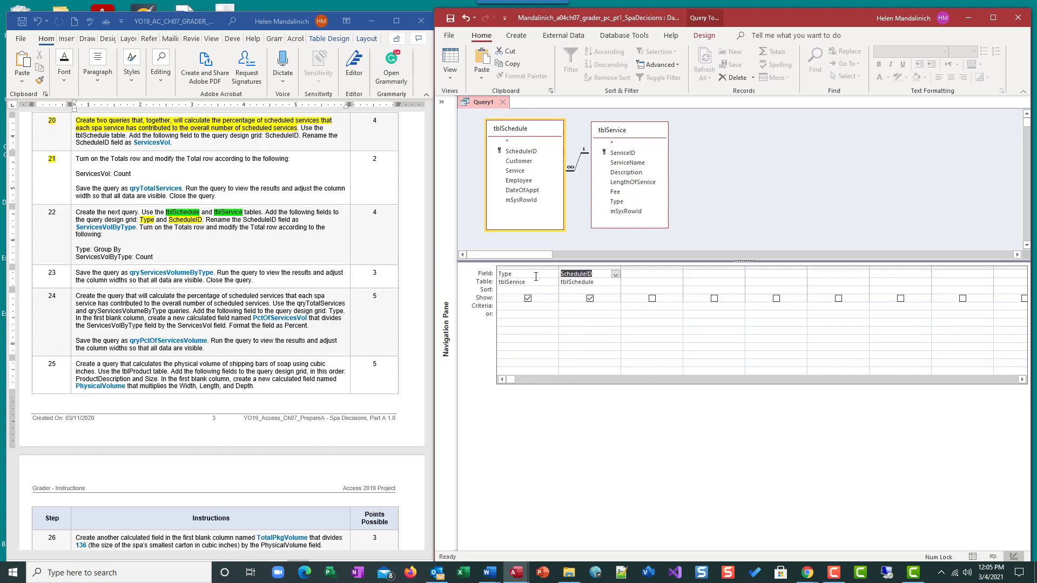
pyautogui.click(536, 275)
pyautogui.rightClick(527, 276)
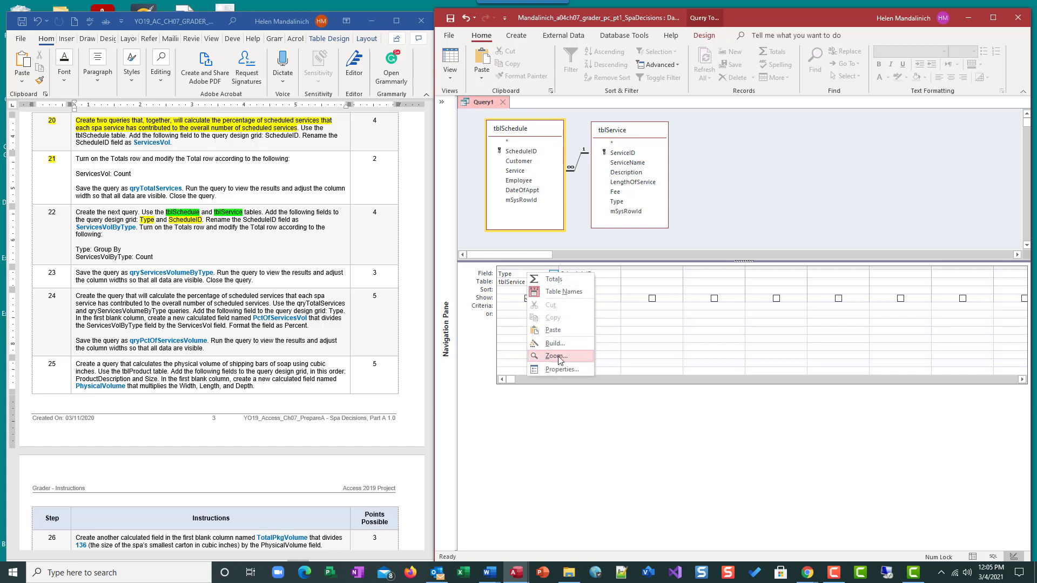
pyautogui.click(541, 355)
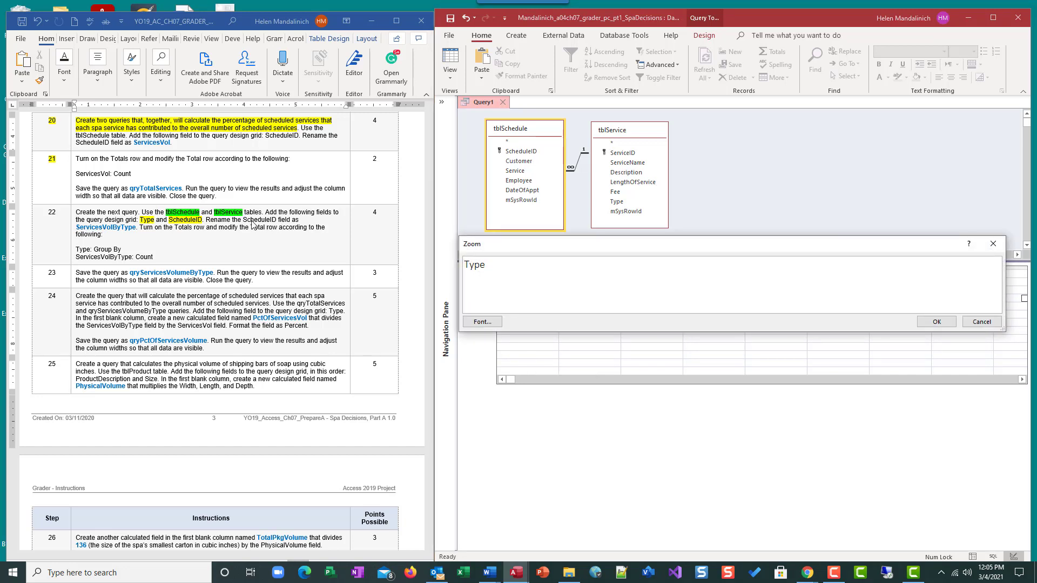
pyautogui.write('Sc')
pyautogui.click(978, 321)
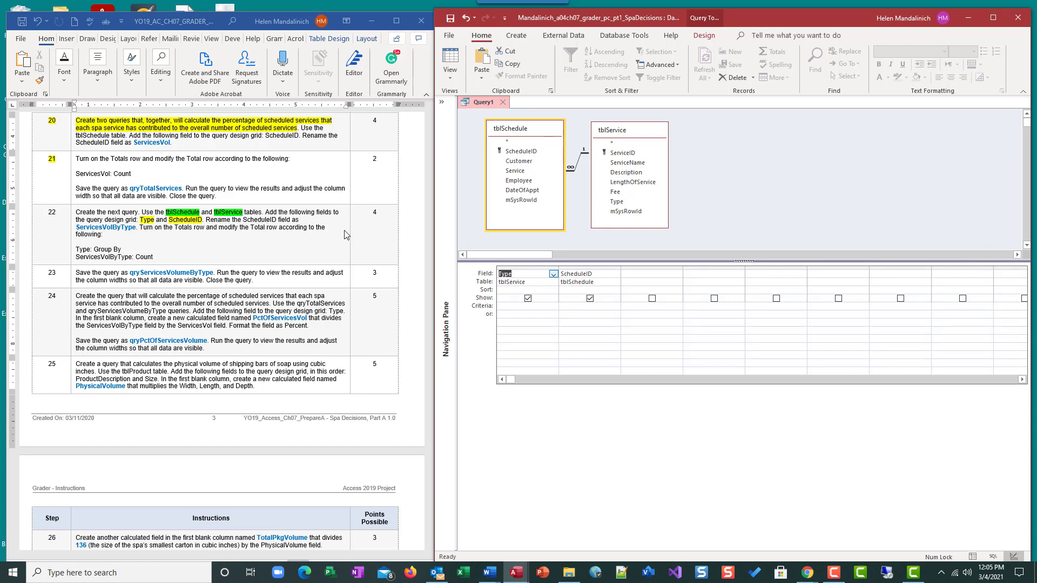
# Rename the ScheduleID field in the design grid as ServicesVolByType.
pyautogui.click(575, 274)
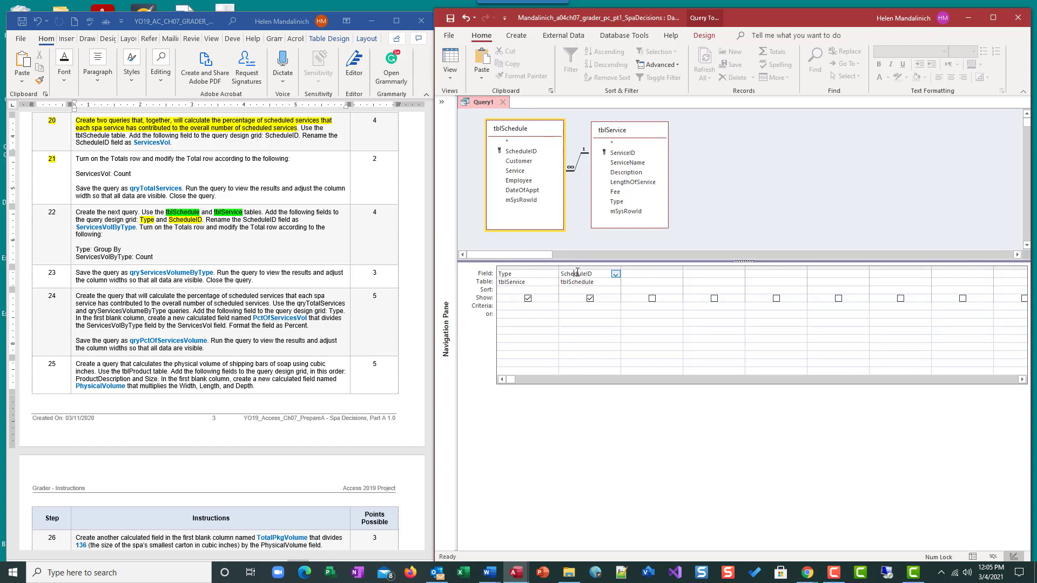
pyautogui.rightClick(575, 274)
pyautogui.click(620, 354)
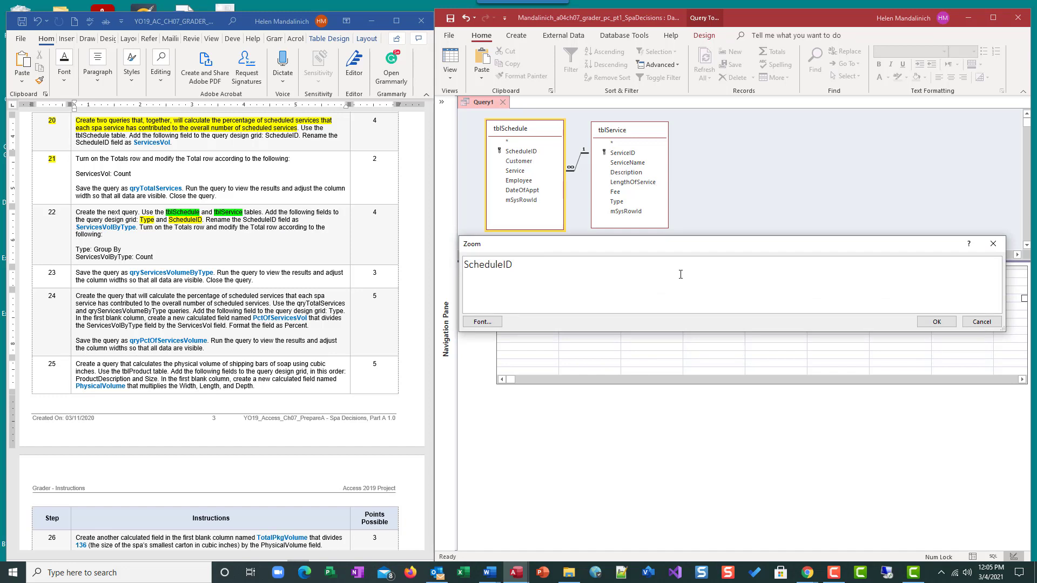
pyautogui.write('ServicesVolBy')
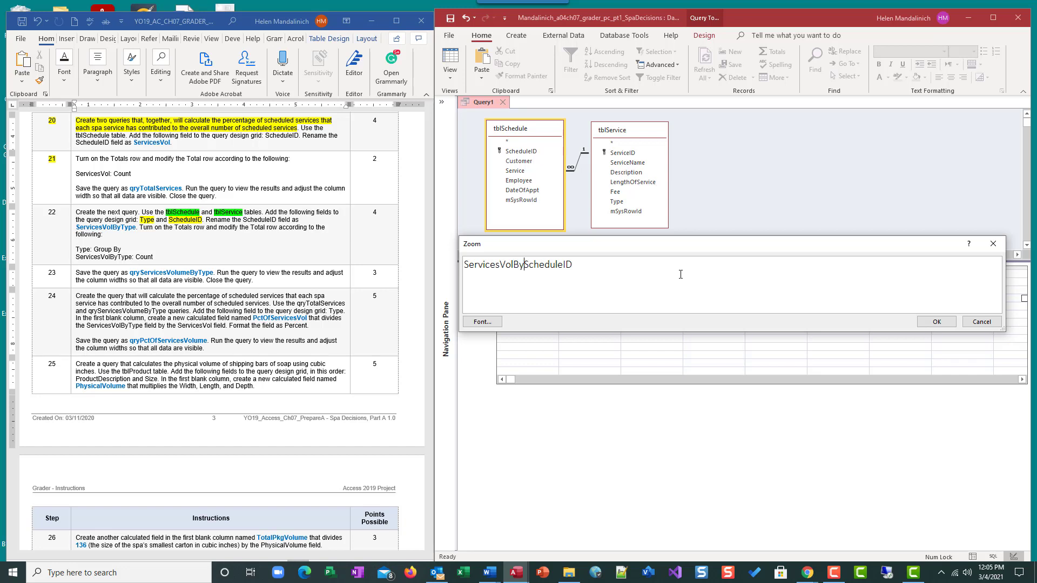
pyautogui.write('Type:')
pyautogui.click(937, 322)
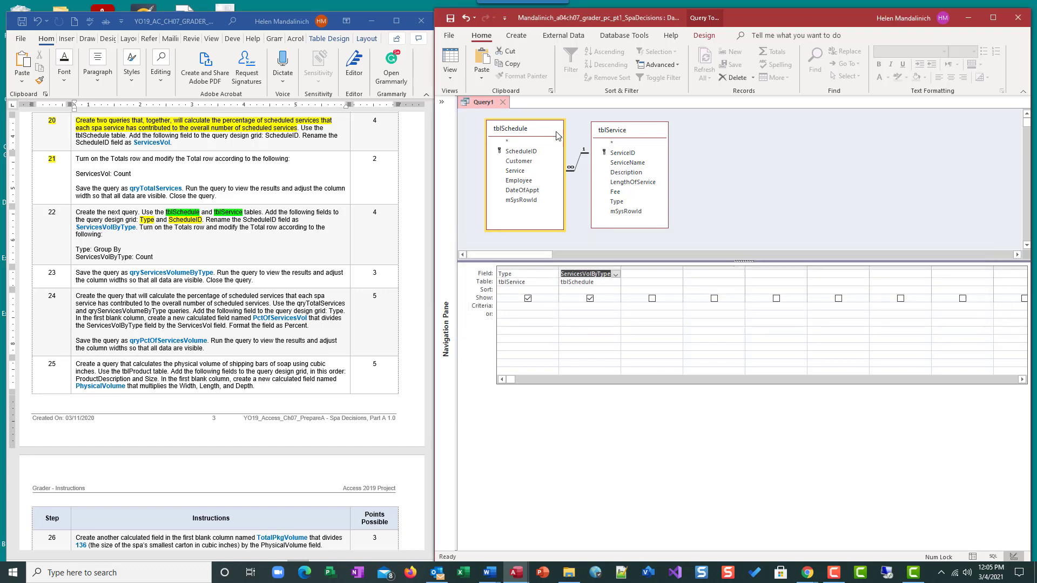
# Show the query in Datasheet view, fit the columns to their data, and return to Design view.
pyautogui.click(450, 59)
pyautogui.click(463, 115)
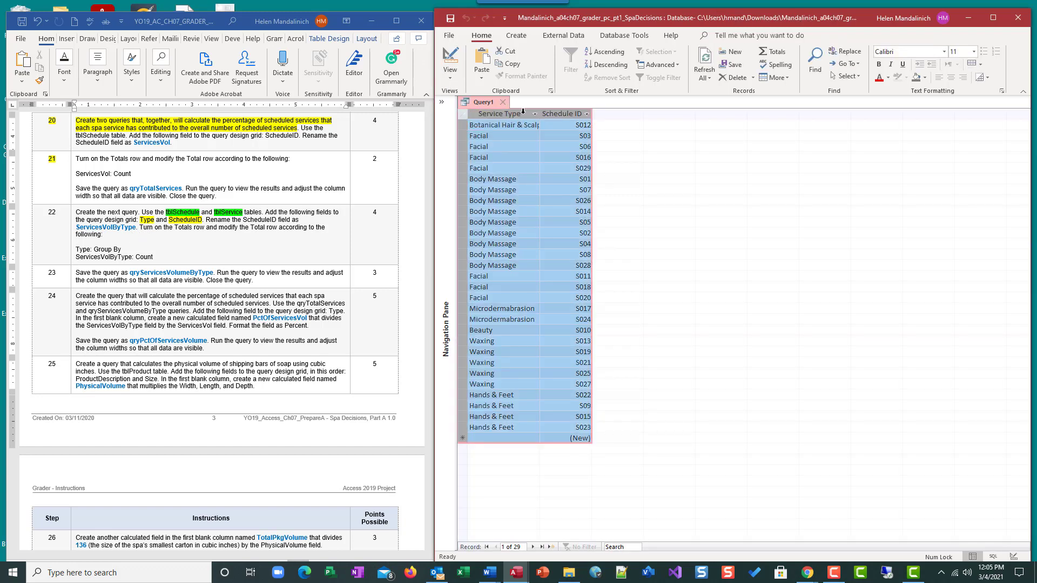
pyautogui.doubleClick(541, 114)
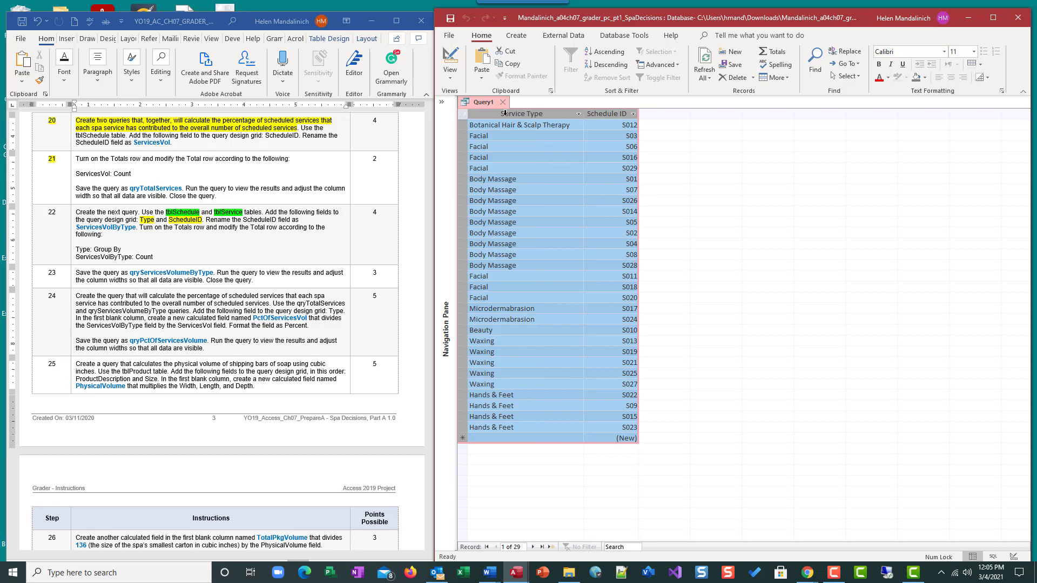
pyautogui.click(450, 58)
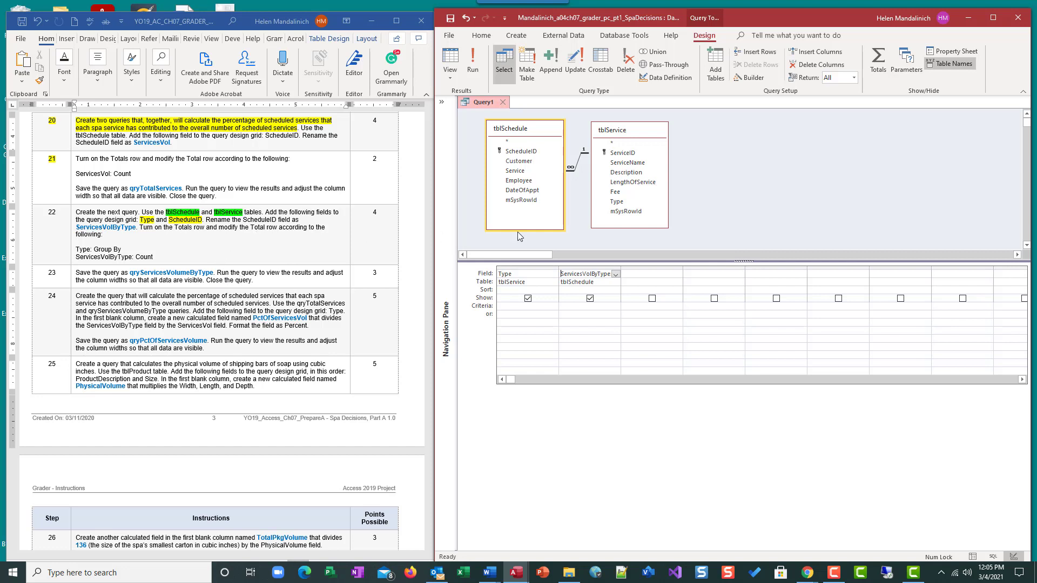
# Turn on the Totals row and set the ServicesVolByType field's total to Count.
pyautogui.click(880, 59)
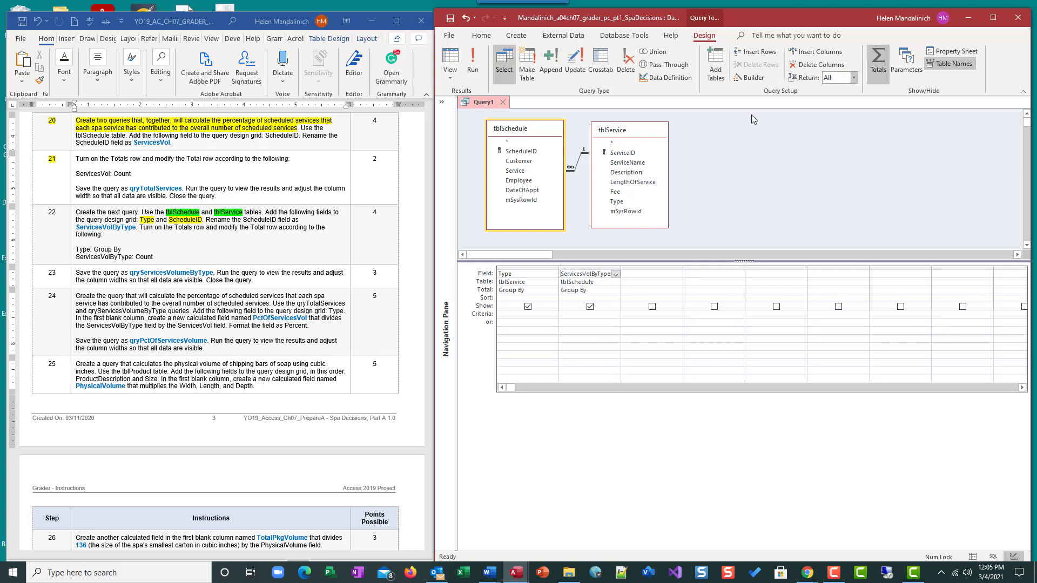
pyautogui.click(607, 291)
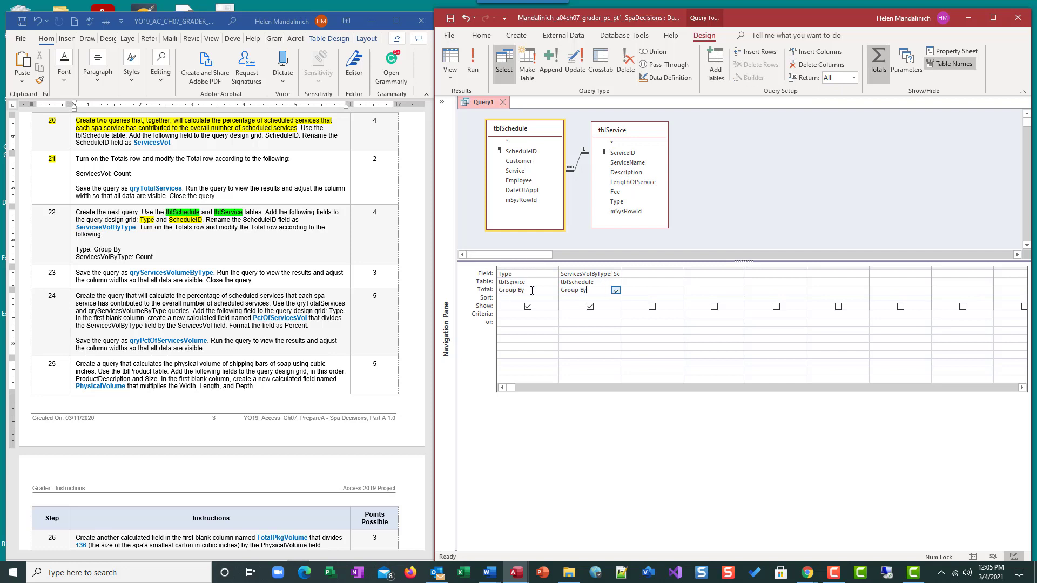
pyautogui.click(615, 291)
pyautogui.click(588, 333)
# Save the query as qryServicesVolumeByType.
pyautogui.click(451, 20)
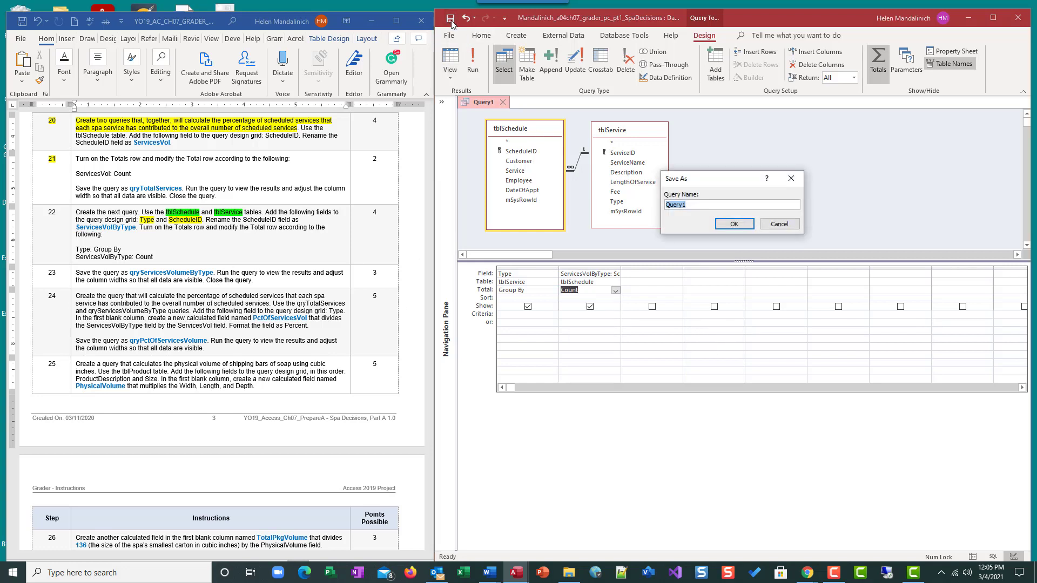
pyautogui.write('qryServicesVolumeByType')
pyautogui.click(736, 224)
# Run qryServicesVolumeByType, and close the query with its design changes saved.
pyautogui.click(472, 62)
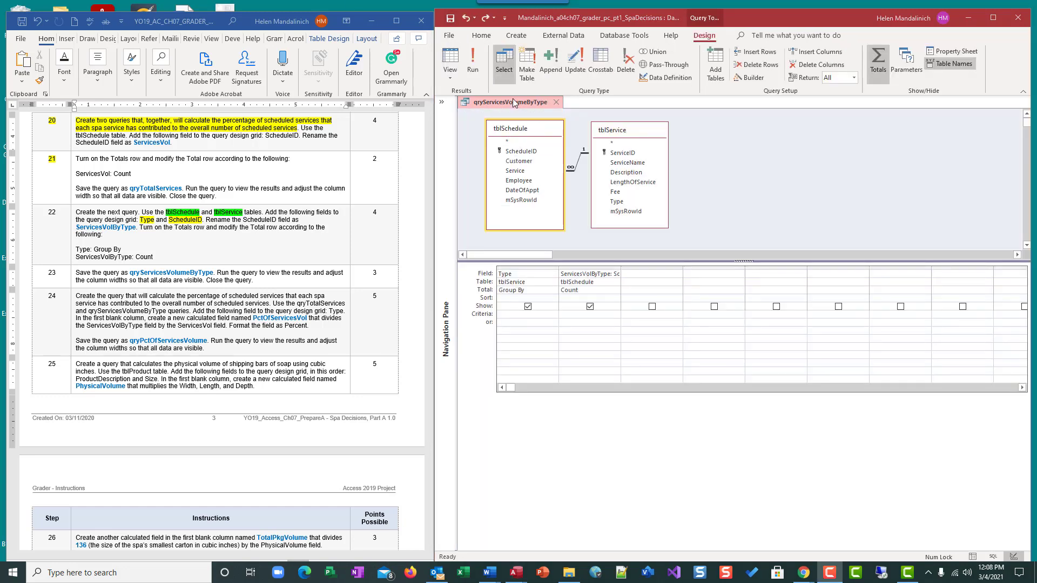
pyautogui.click(558, 102)
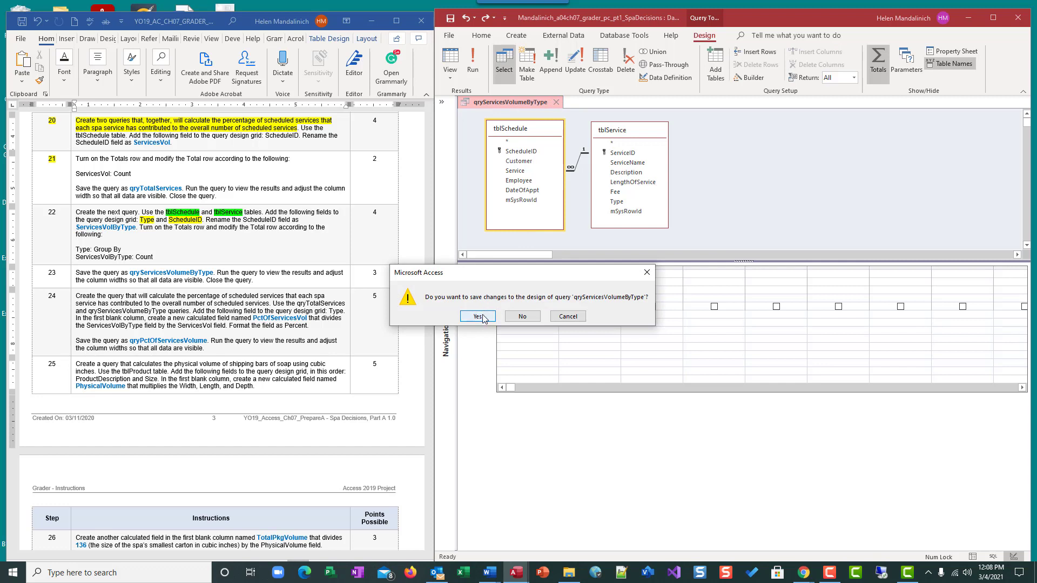
pyautogui.click(484, 318)
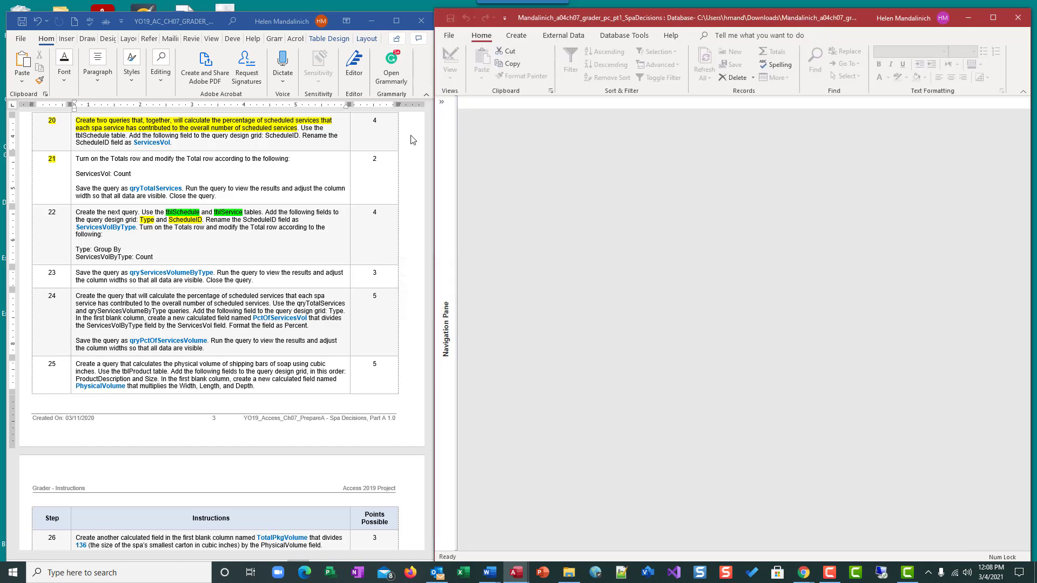
# In the Word instructions, highlight the step numbers 22 and 23 in yellow.
pyautogui.click(62, 216)
pyautogui.doubleClick(53, 212)
pyautogui.click(79, 194)
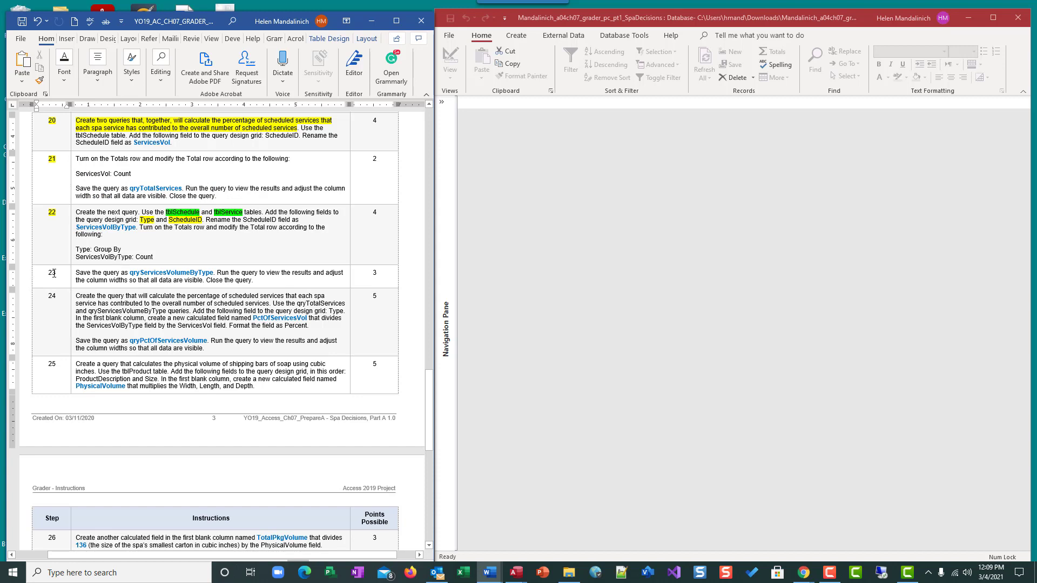
pyautogui.moveTo(53, 272); pyautogui.dragTo(61, 274)
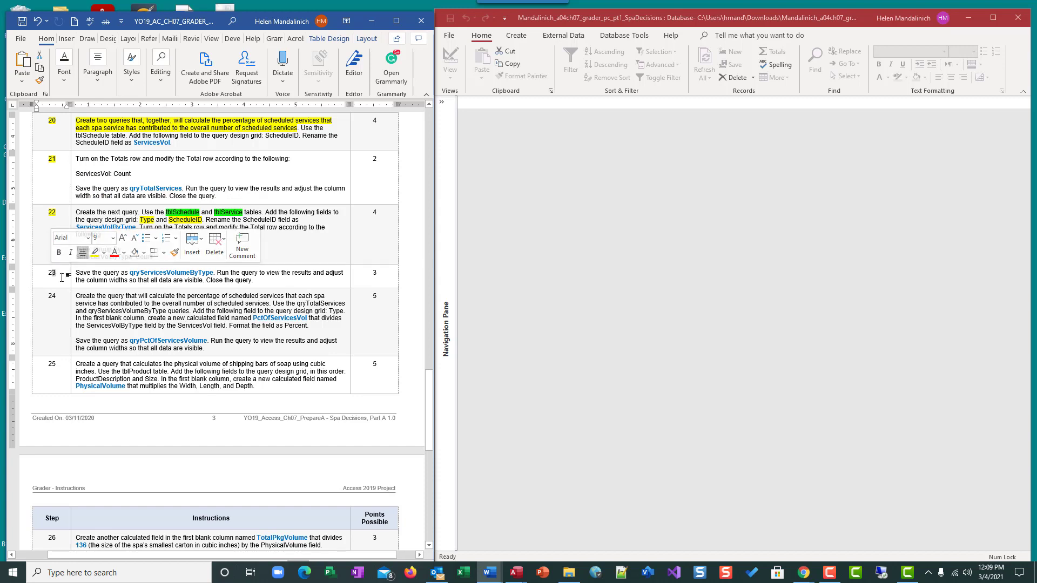
pyautogui.doubleClick(52, 273)
pyautogui.click(87, 254)
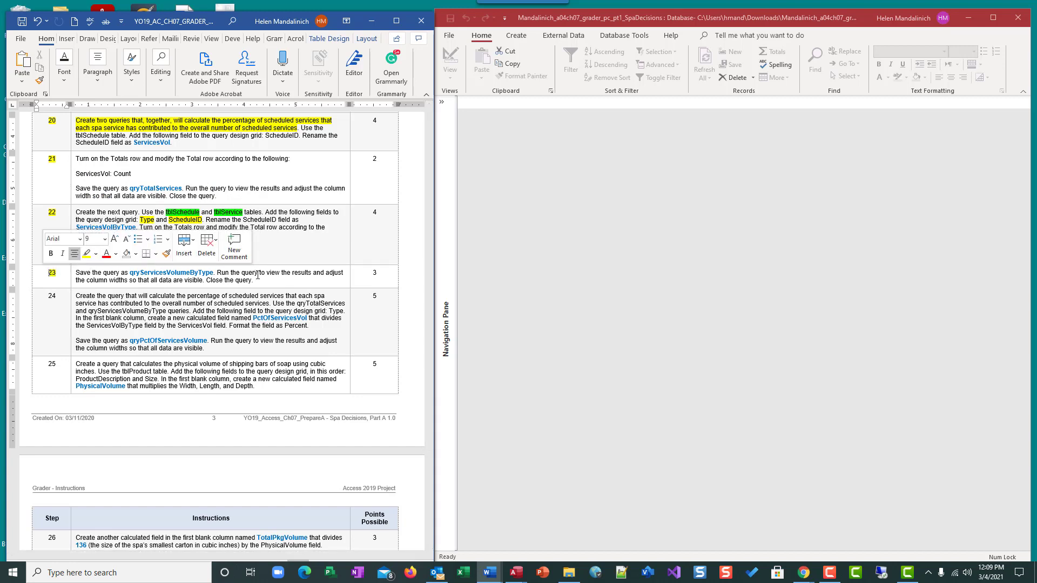
# Highlight in yellow the first sentence of step 24, about calculating the percentage of scheduled services.
pyautogui.scroll(-1, 152, 326)
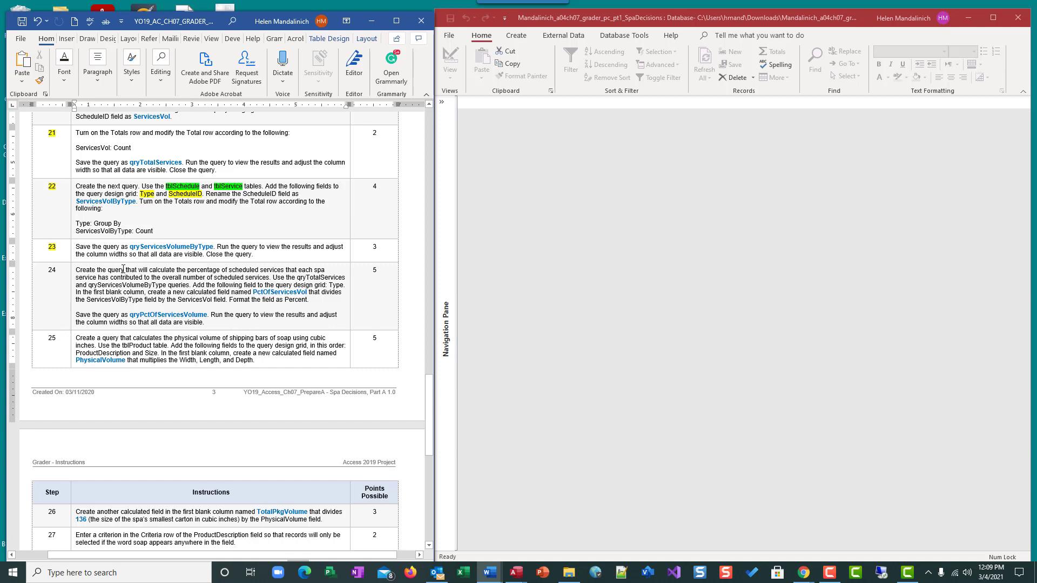
pyautogui.moveTo(75, 270); pyautogui.dragTo(264, 278)
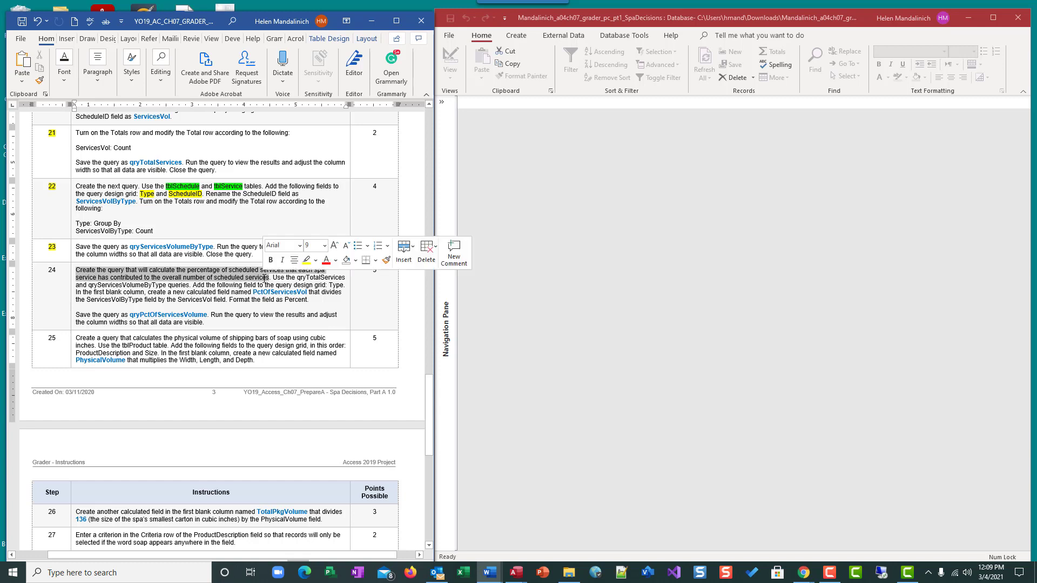
pyautogui.click(306, 259)
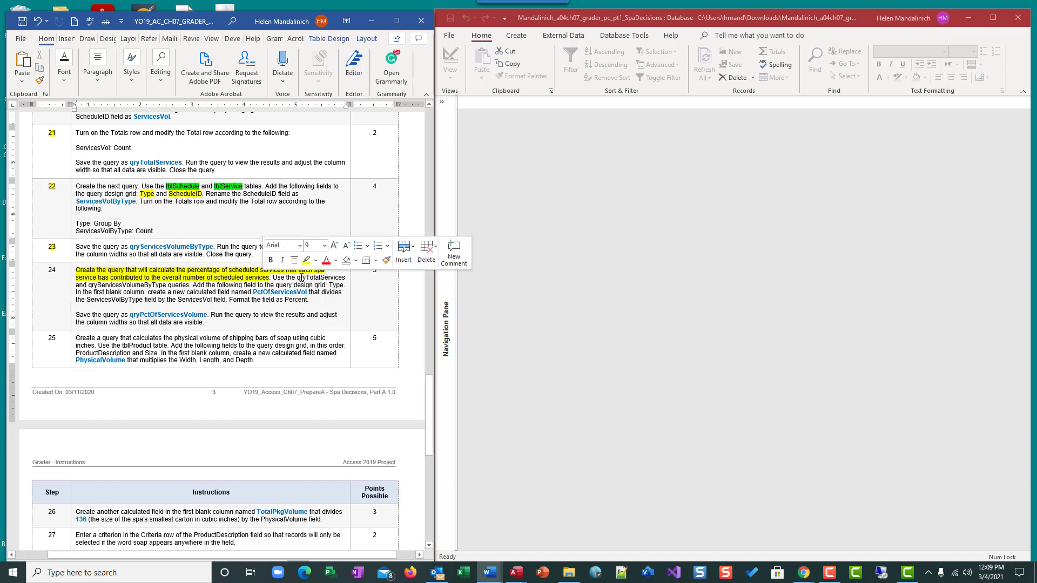
# Highlight the query names qryTotalServices and qryServicesVolumeByType in step 24 in bright green.
pyautogui.doubleClick(302, 279)
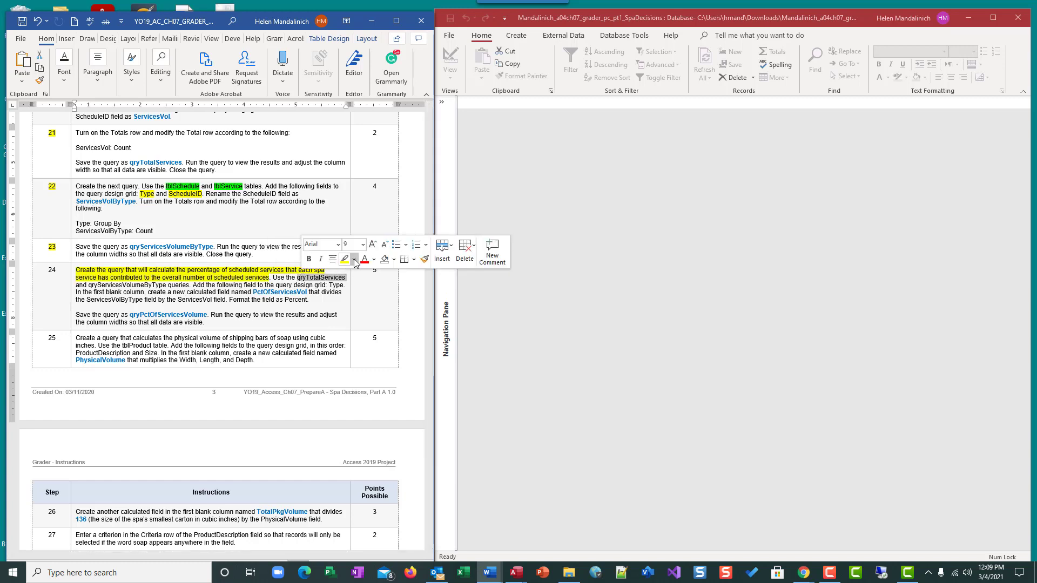
pyautogui.click(353, 259)
pyautogui.click(364, 277)
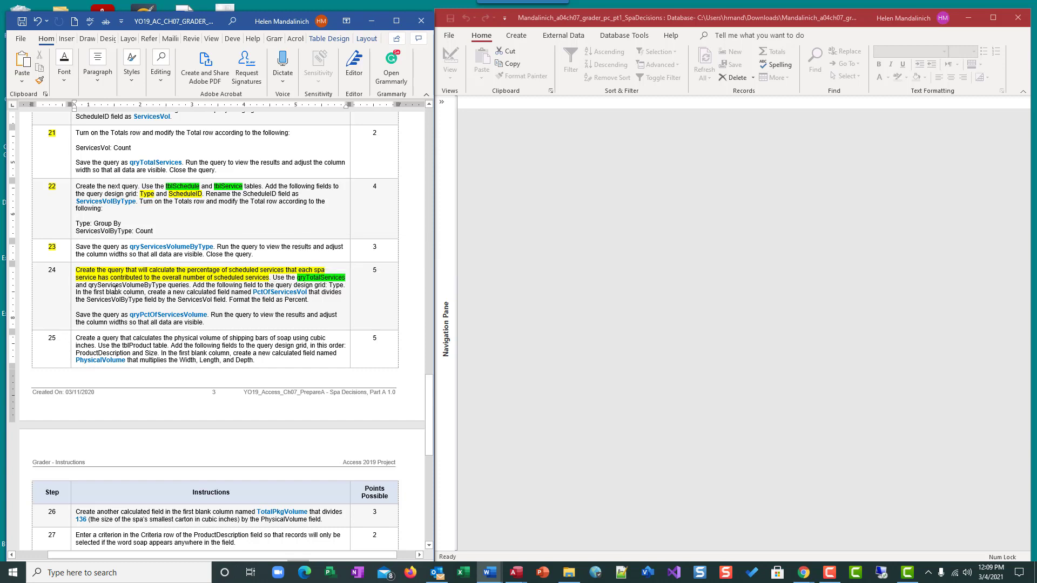
pyautogui.doubleClick(116, 286)
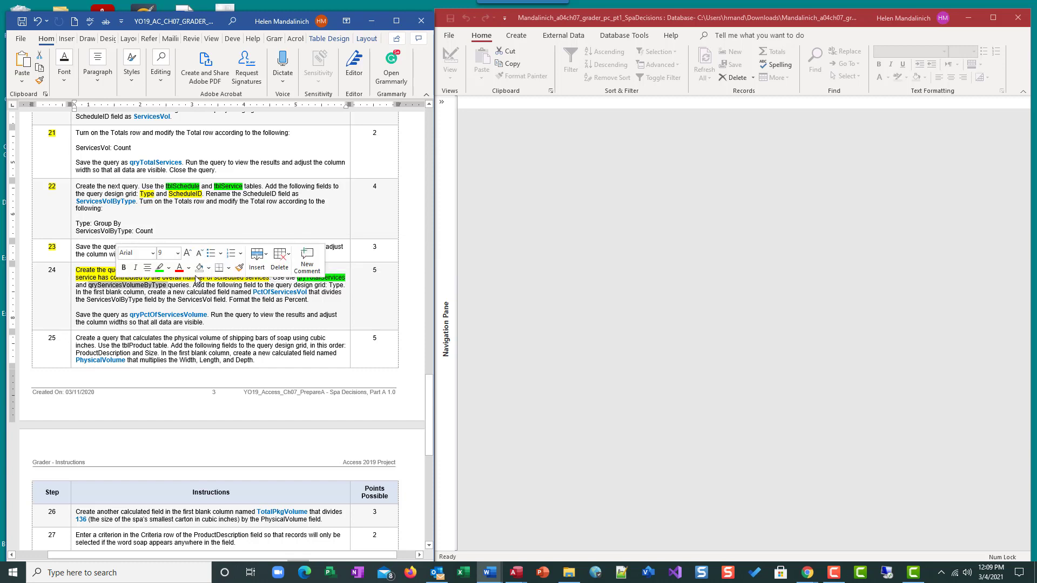
pyautogui.click(160, 267)
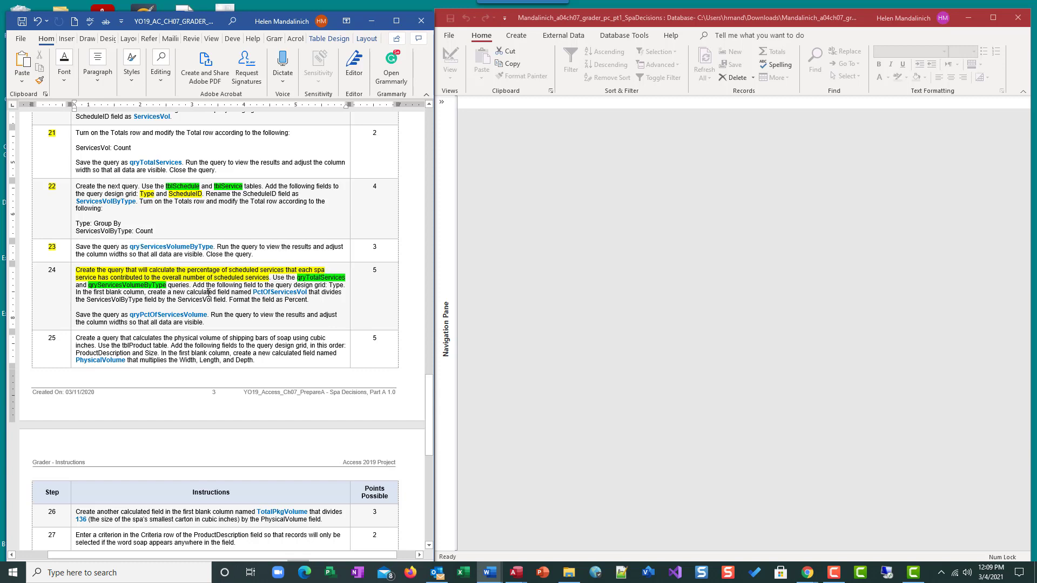
# Highlight in turquoise step 24's phrases "calculated field named PctOfServicesVol" and "ServicesVolByType field by the ServicesVol field", plus the word "Percent".
pyautogui.moveTo(199, 292); pyautogui.dragTo(308, 292)
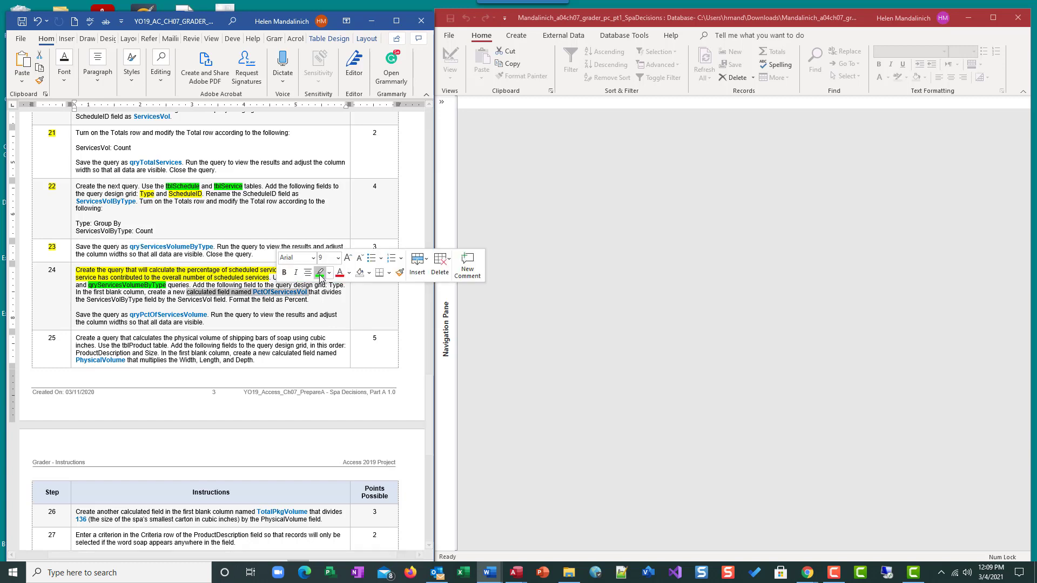
pyautogui.click(329, 273)
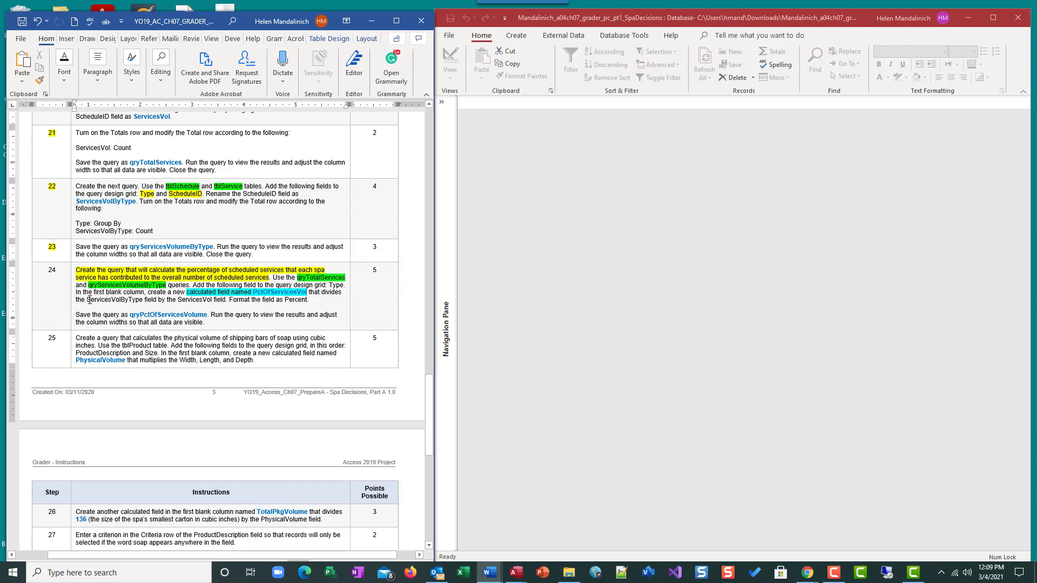
pyautogui.moveTo(87, 300); pyautogui.dragTo(218, 302)
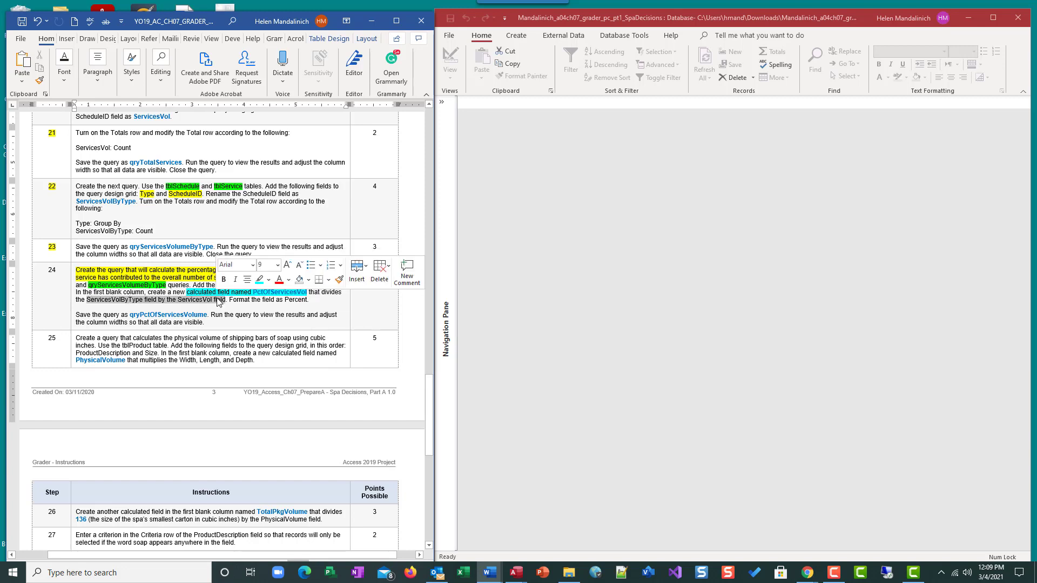
pyautogui.click(259, 279)
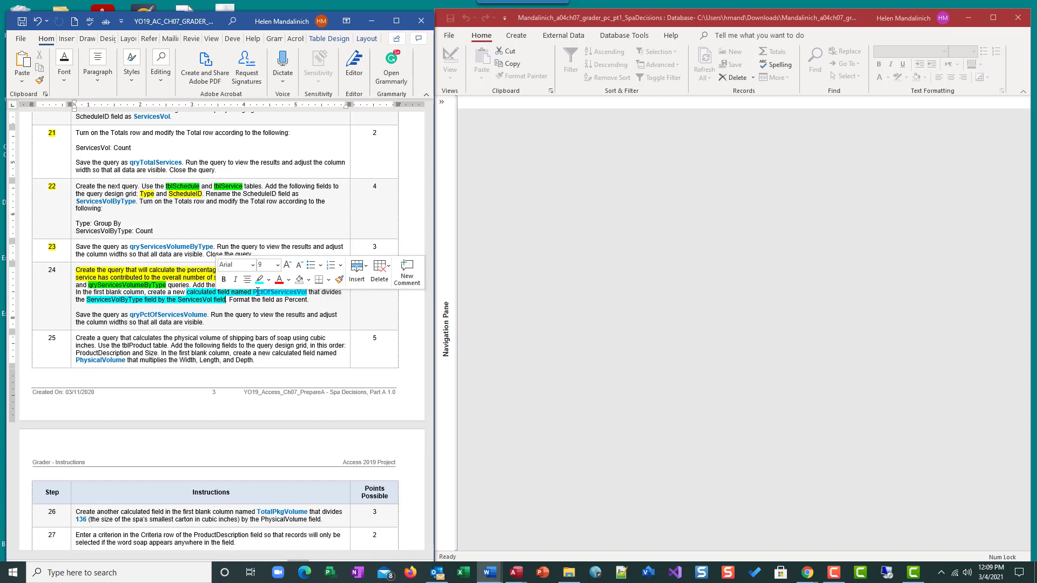
pyautogui.doubleClick(292, 300)
pyautogui.click(340, 283)
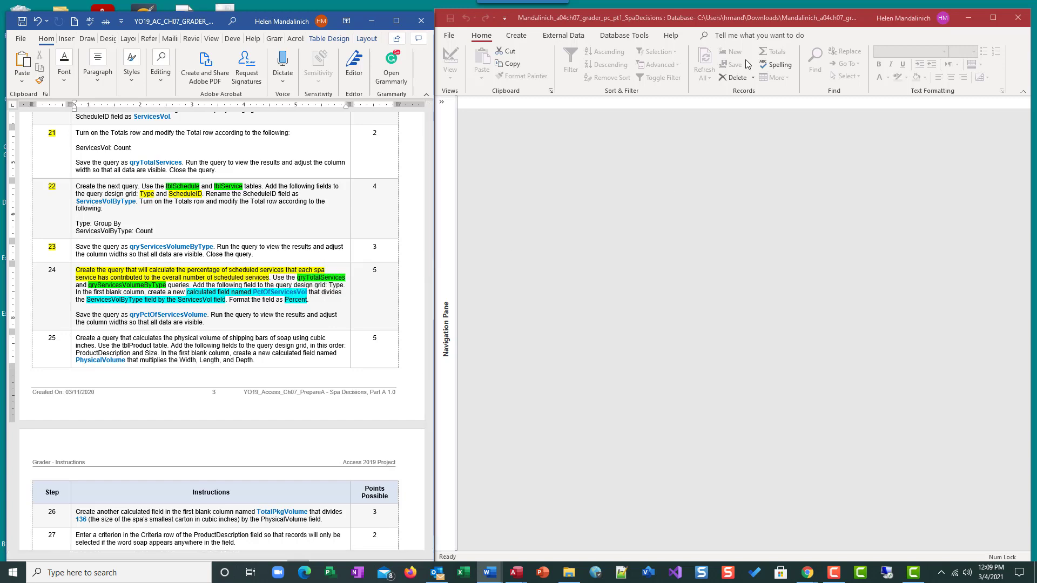
# In Access, create a new query in Design view based on the qryTotalServices and qryServicesVolumeByType queries.
pyautogui.click(517, 36)
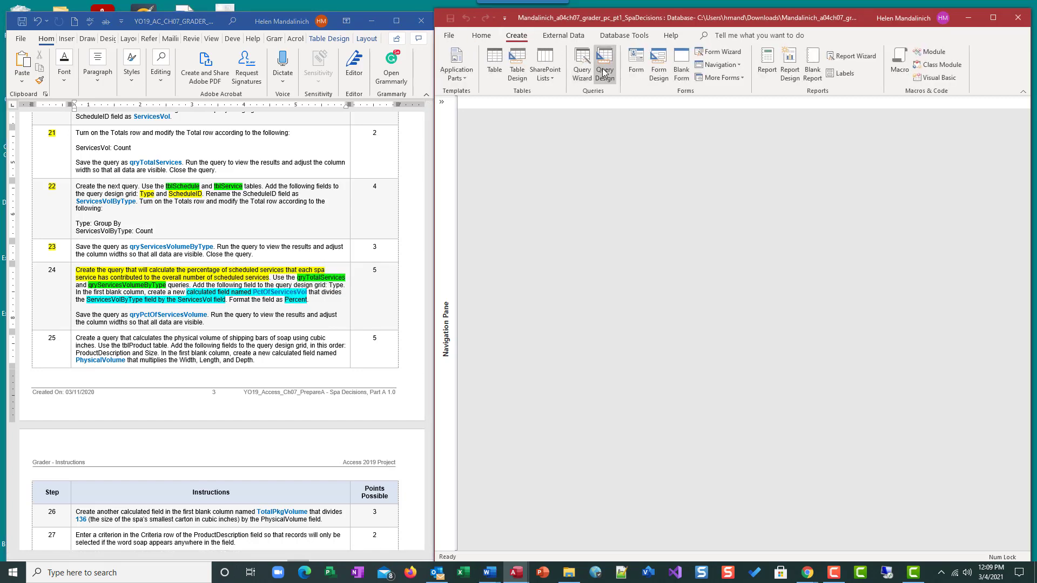
pyautogui.click(604, 70)
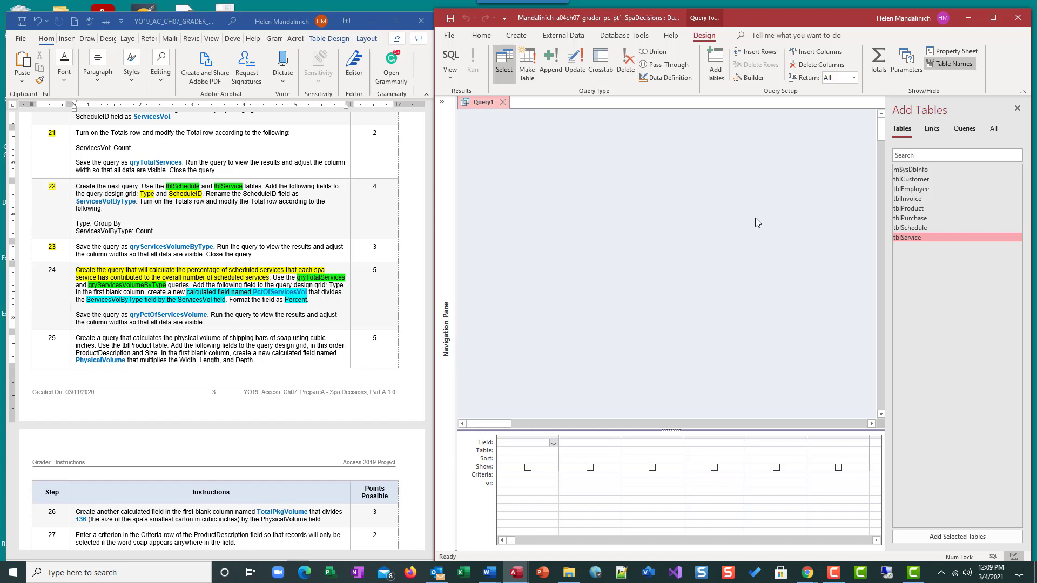
pyautogui.click(965, 130)
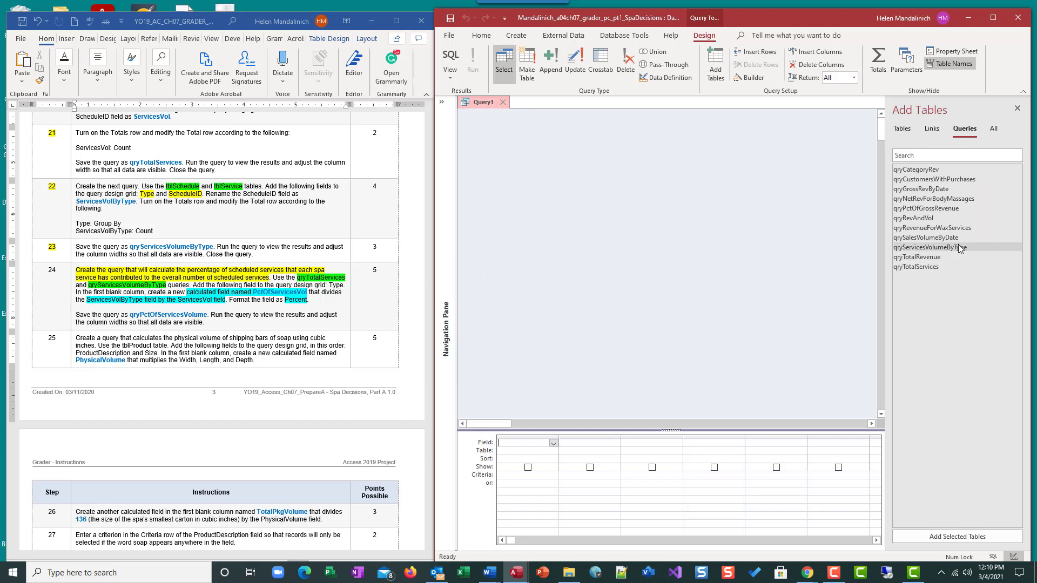
pyautogui.doubleClick(950, 265)
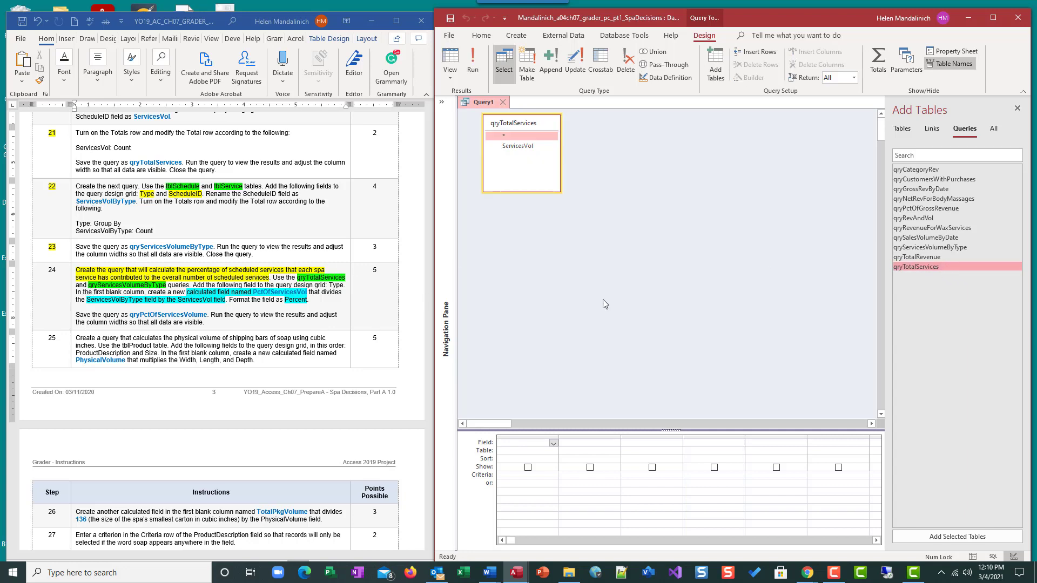
pyautogui.doubleClick(929, 247)
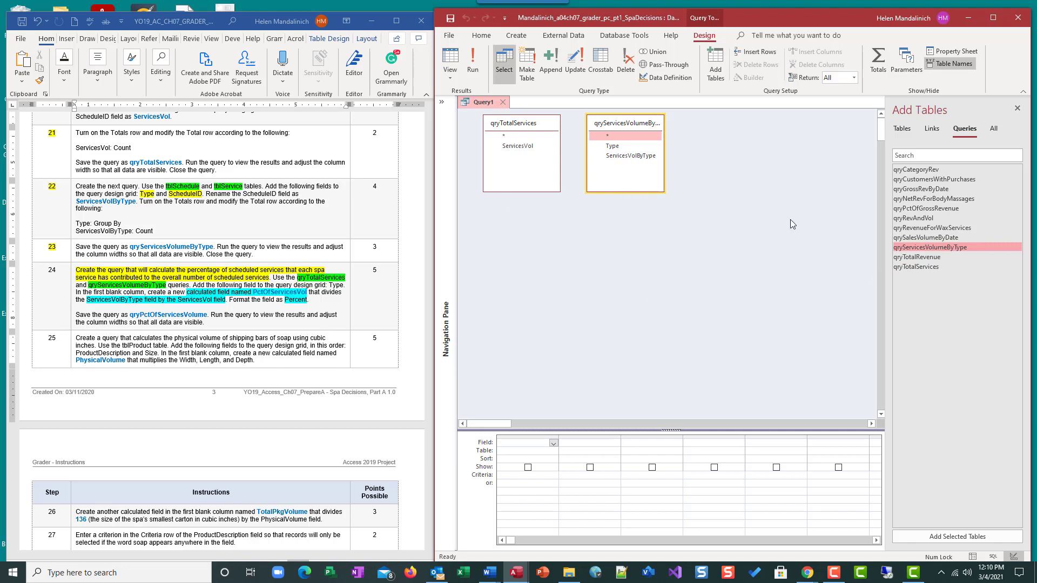
pyautogui.click(1018, 108)
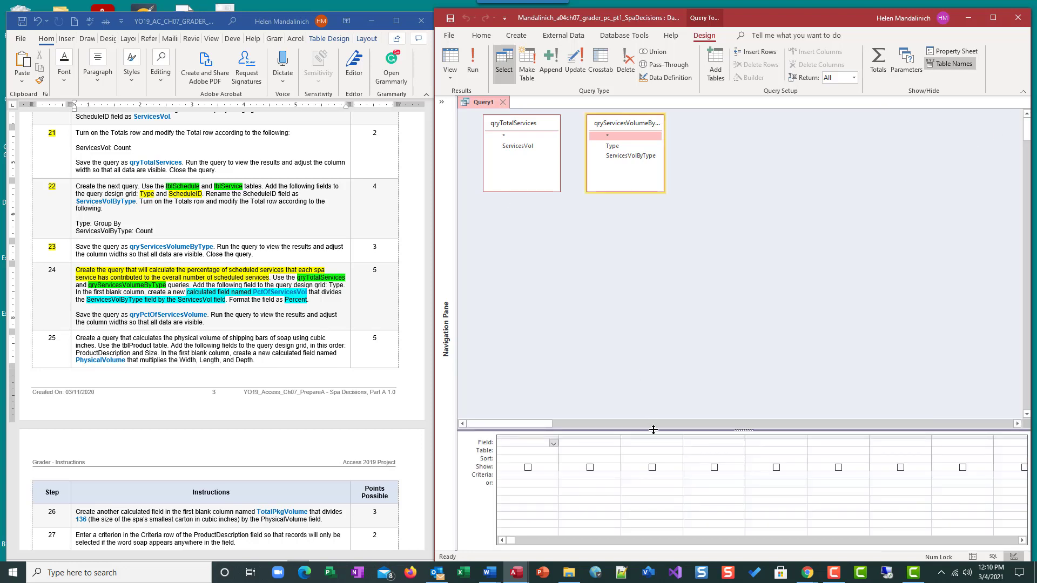
pyautogui.moveTo(645, 194); pyautogui.dragTo(639, 218)
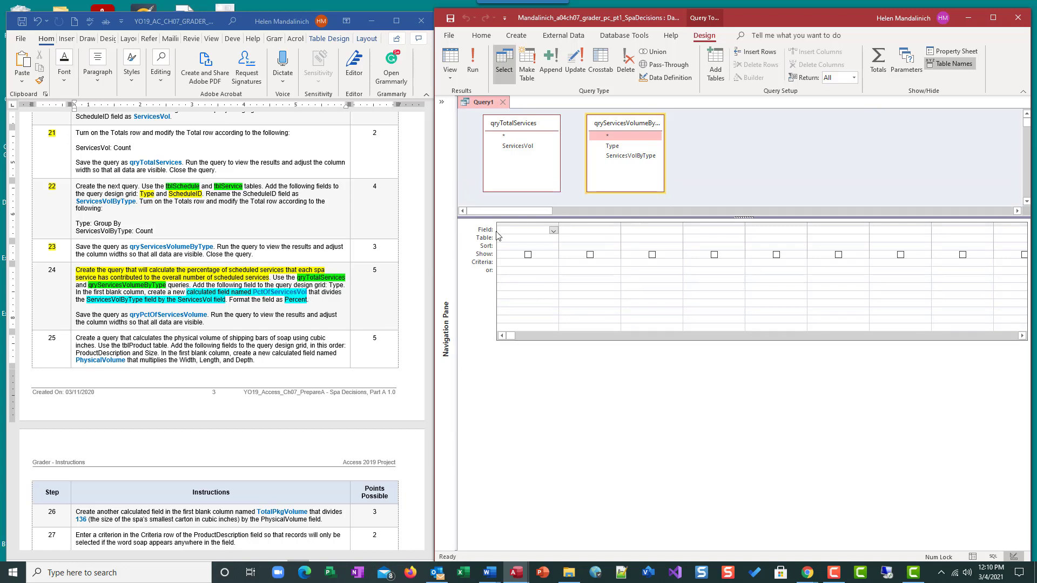
# Add the Type field from qryServicesVolumeByType to the design grid, run the query to check it, and return to Design view.
pyautogui.doubleClick(626, 147)
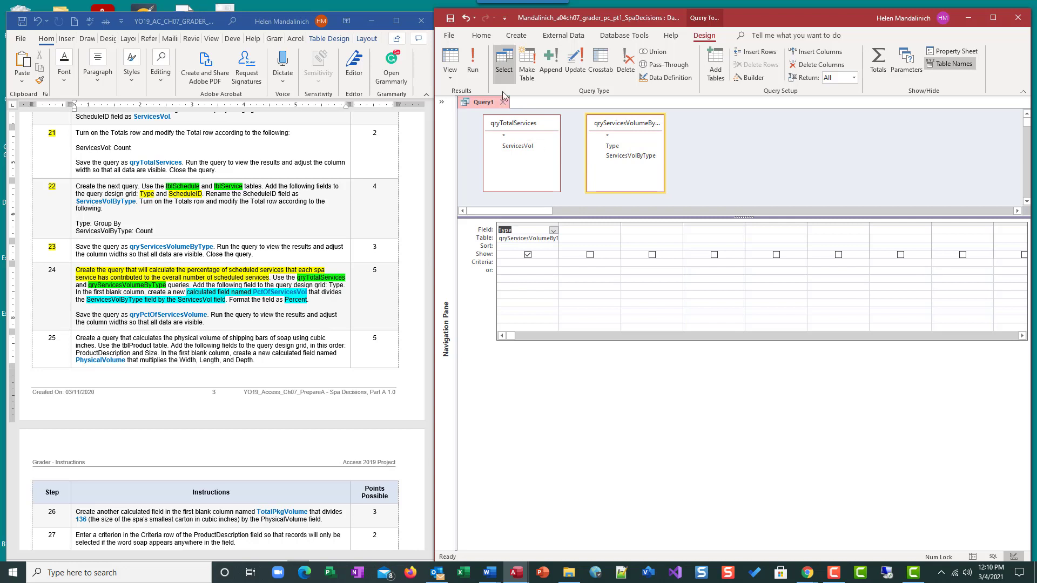
pyautogui.click(473, 60)
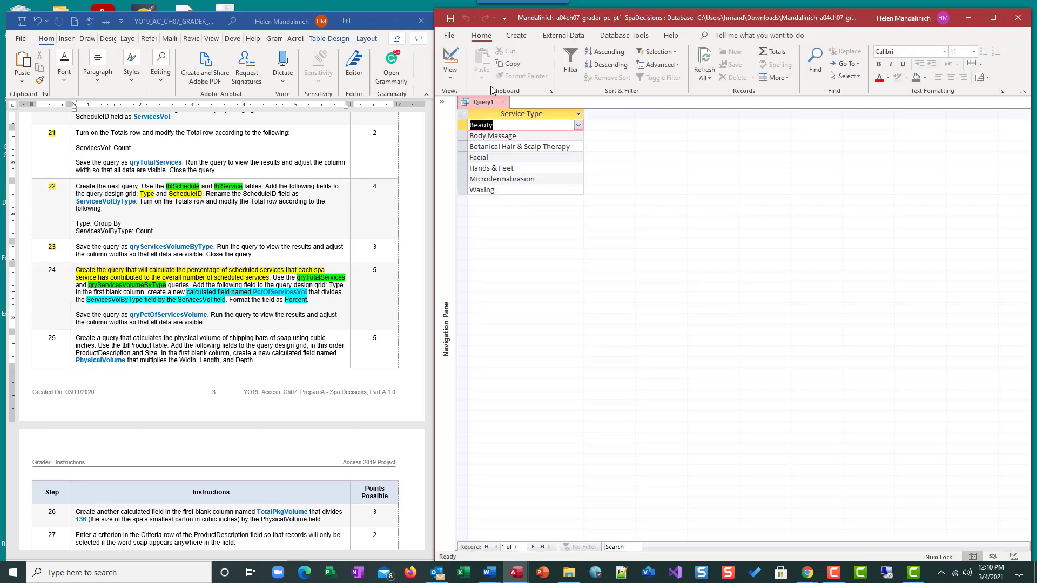
pyautogui.click(450, 57)
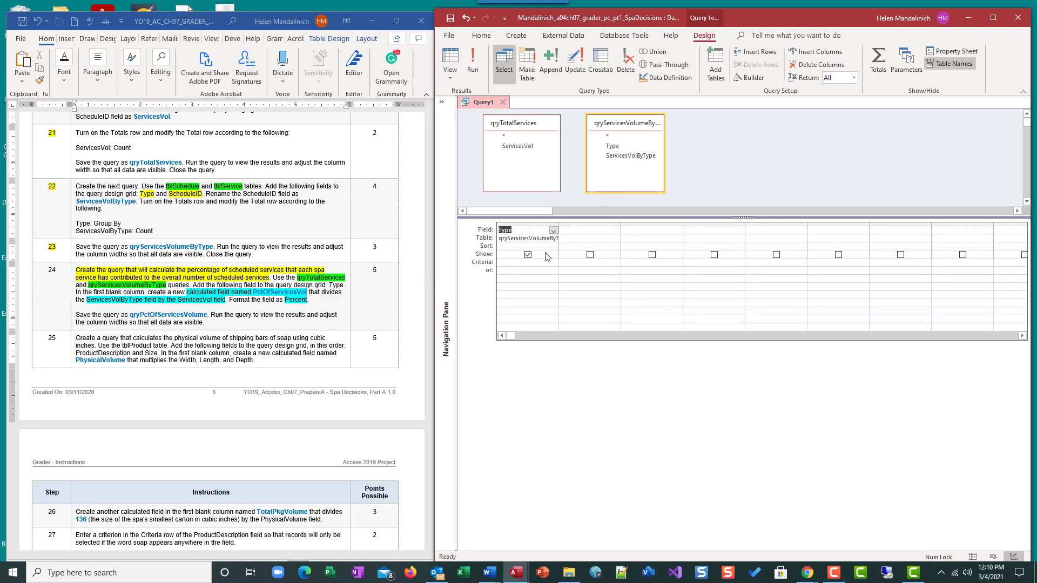
# Add the calculated field PctOfServicesVol:[ServicesVolByType]/[ServicesVol] in the first blank column, entering it in the Zoom box.
pyautogui.click(579, 232)
pyautogui.rightClick(582, 230)
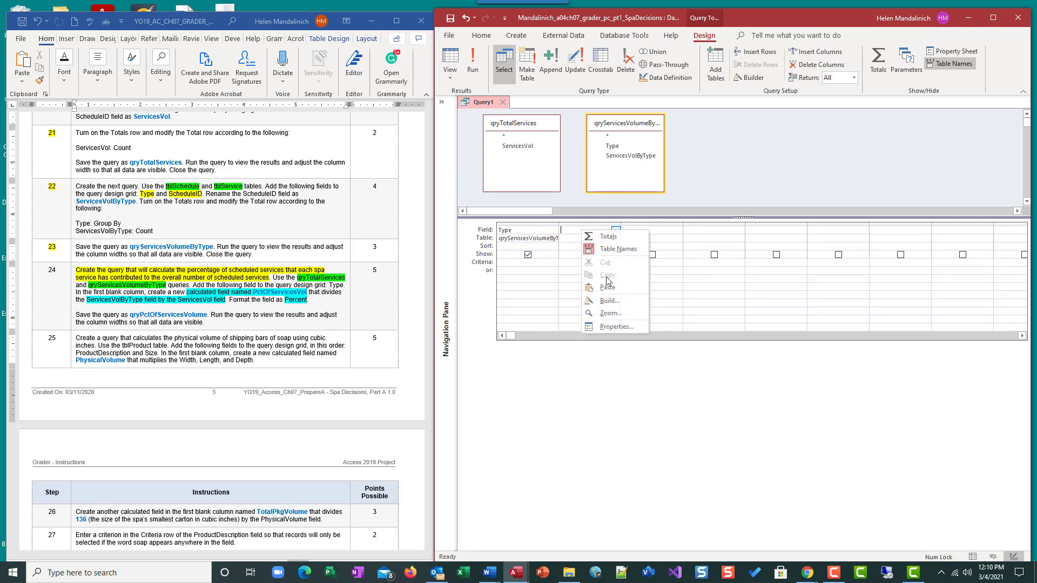
pyautogui.click(609, 314)
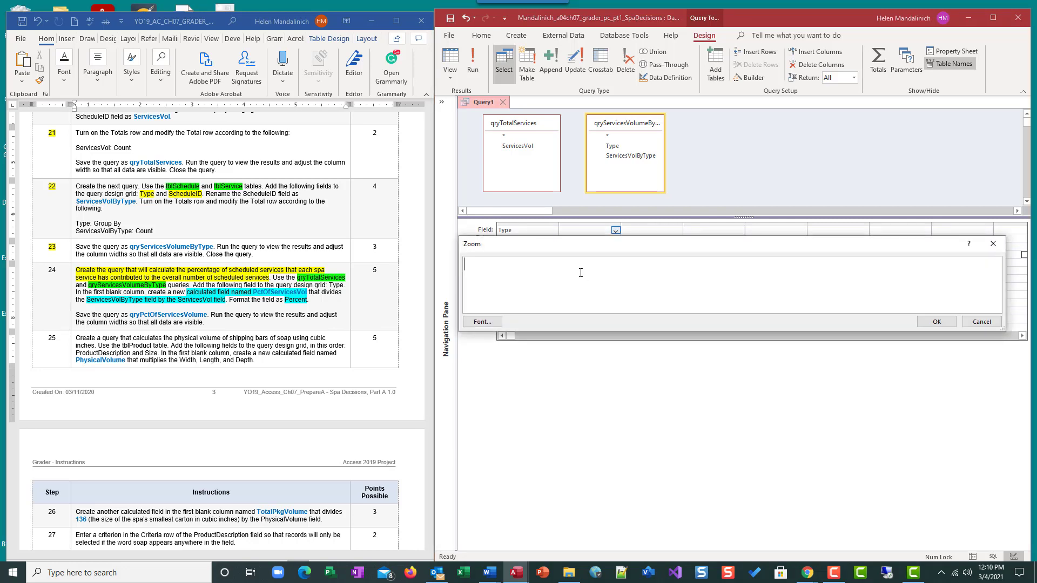
pyautogui.write('PctOfServicesVol:')
pyautogui.write('[ServicesV')
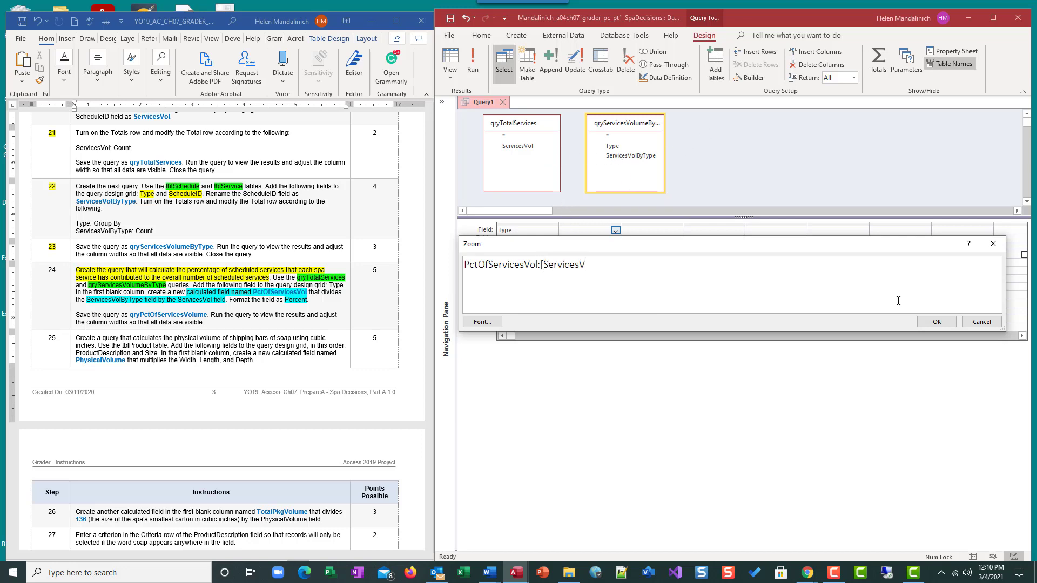
pyautogui.write('olByType]/[ServicesVol')
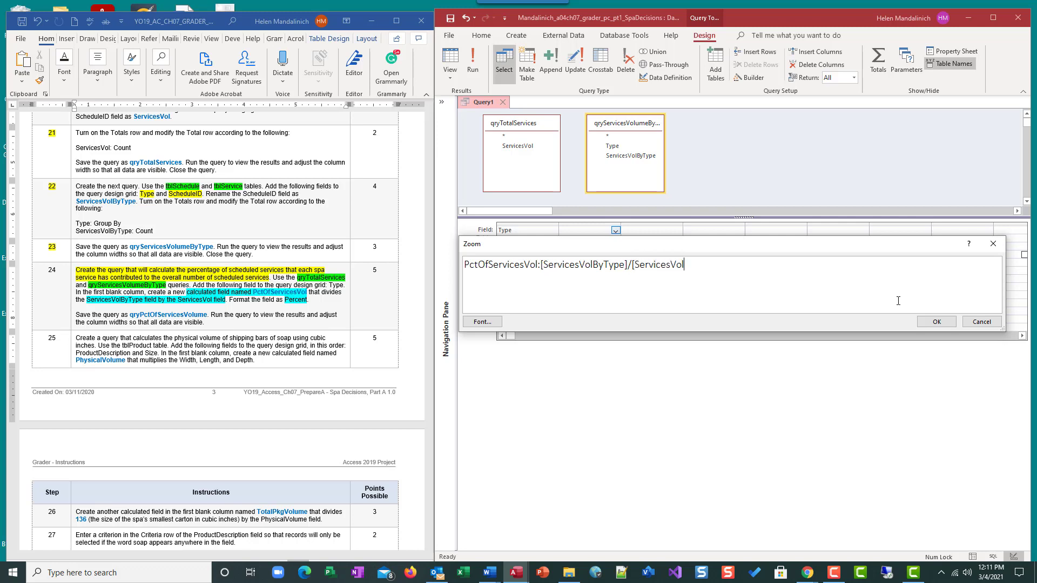
pyautogui.write(']')
pyautogui.click(936, 322)
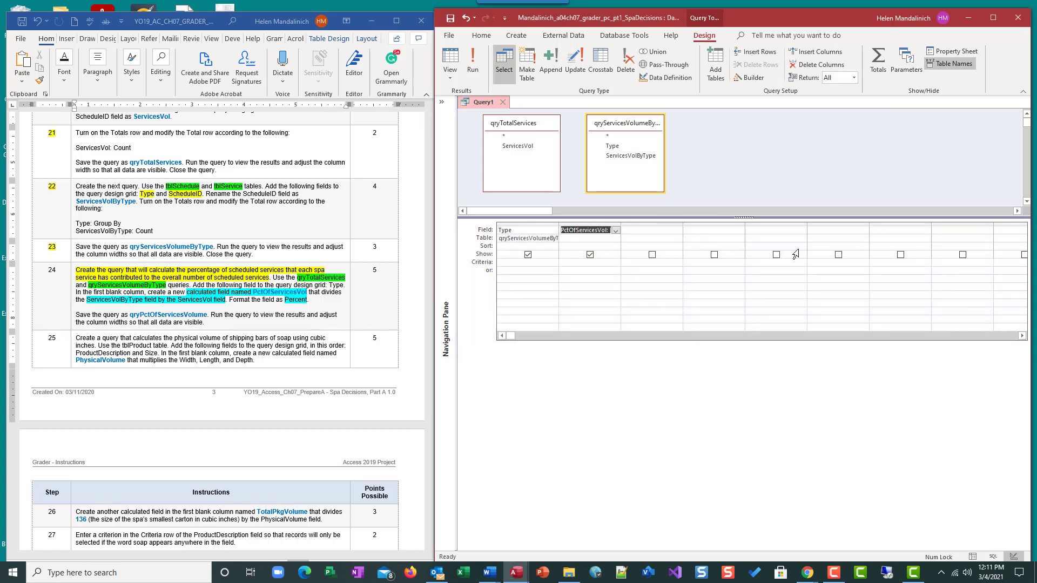
# Set the PctOfServicesVol field's format to Percent and run the query.
pyautogui.click(966, 51)
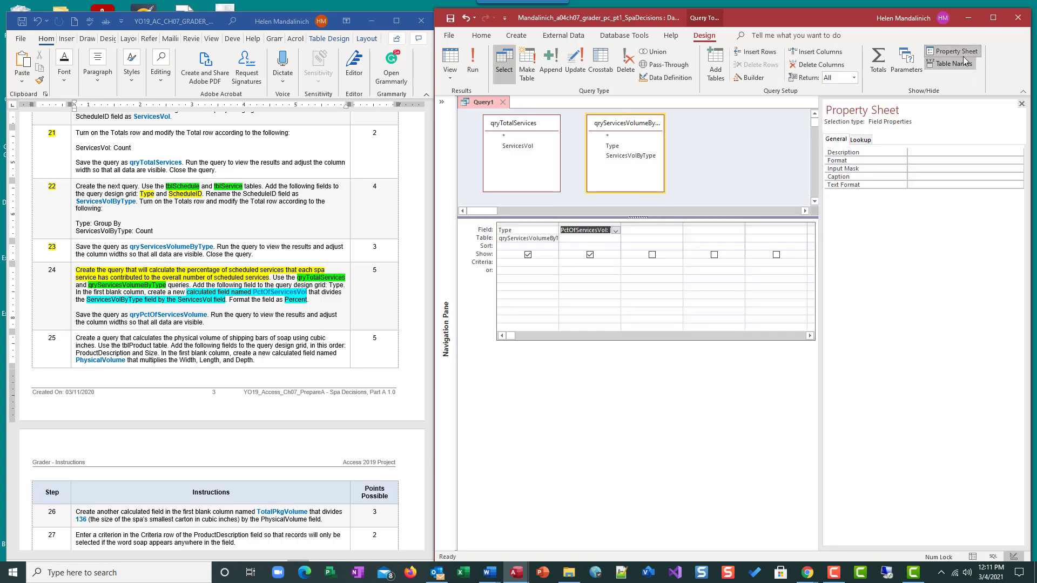
pyautogui.click(919, 160)
pyautogui.click(1018, 160)
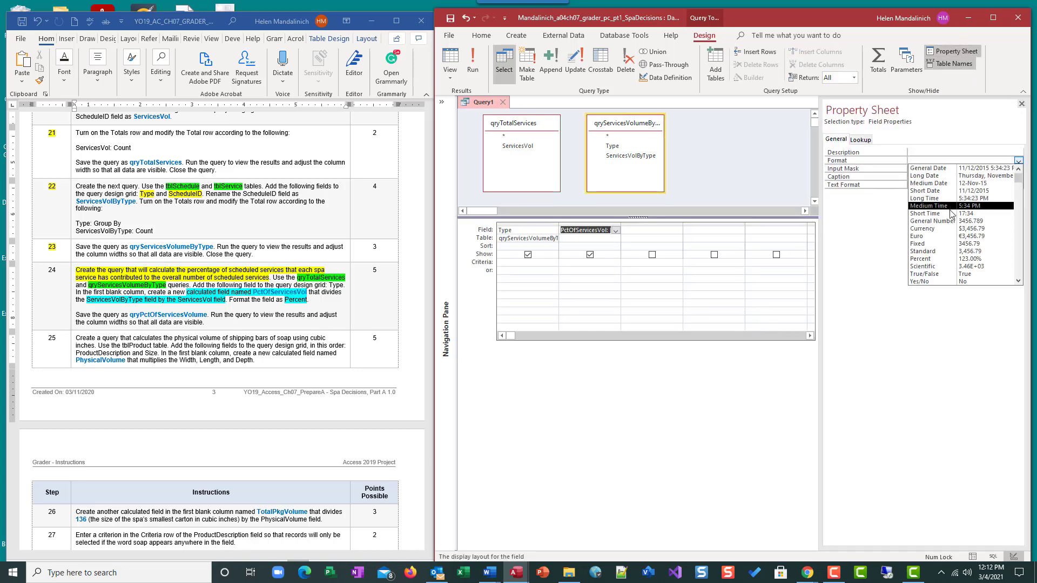
pyautogui.click(928, 259)
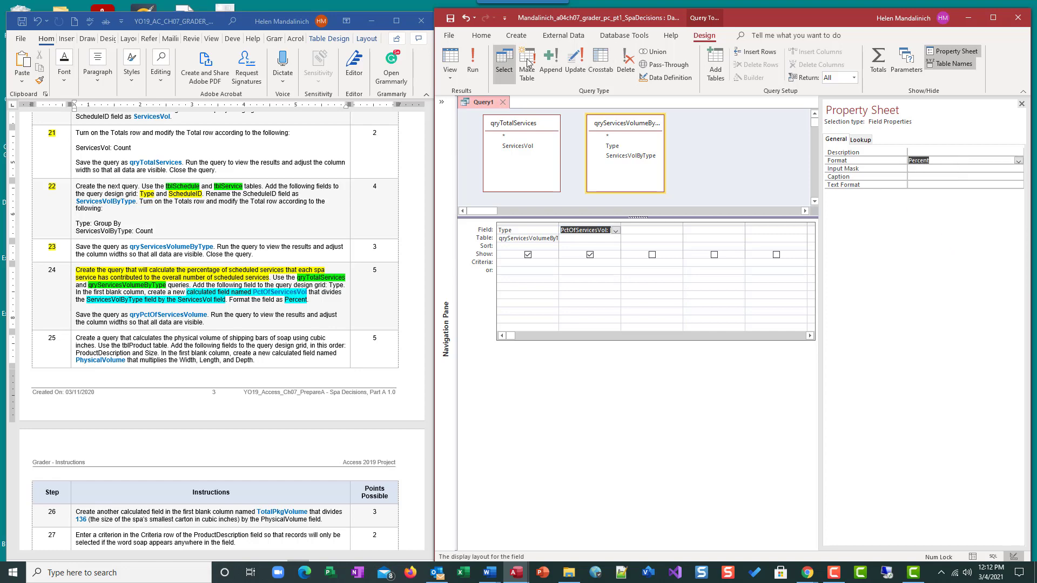
pyautogui.click(1021, 103)
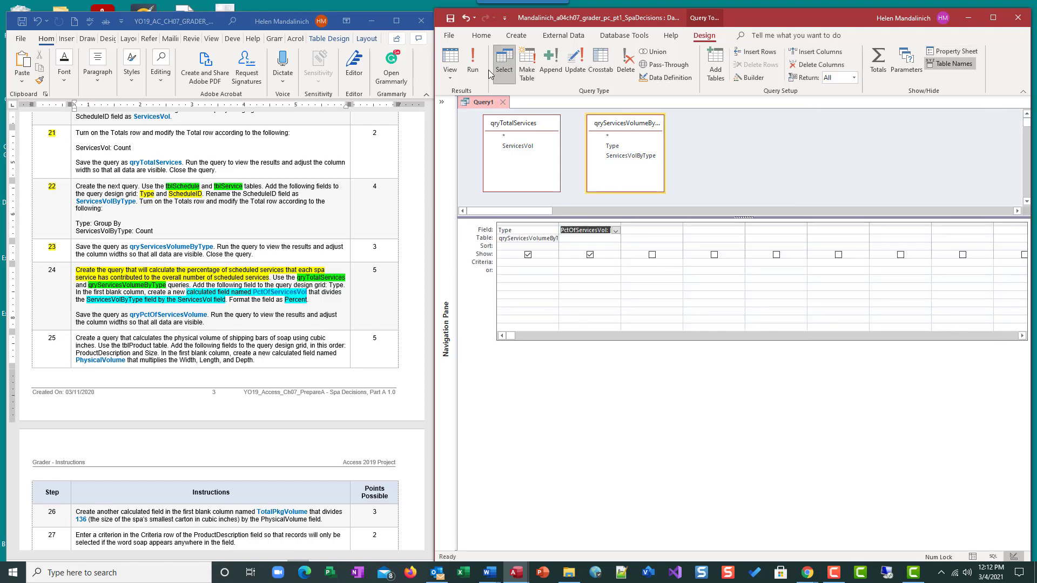
pyautogui.click(473, 61)
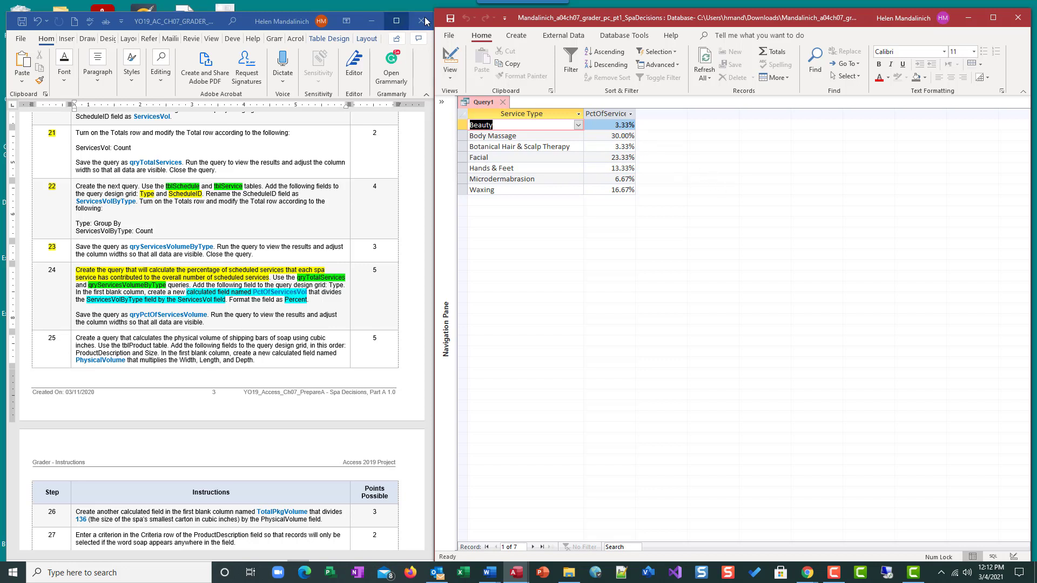
# Fit all result columns to their data, save the query as qryPctOfServicesVolume, and close it.
pyautogui.click(461, 115)
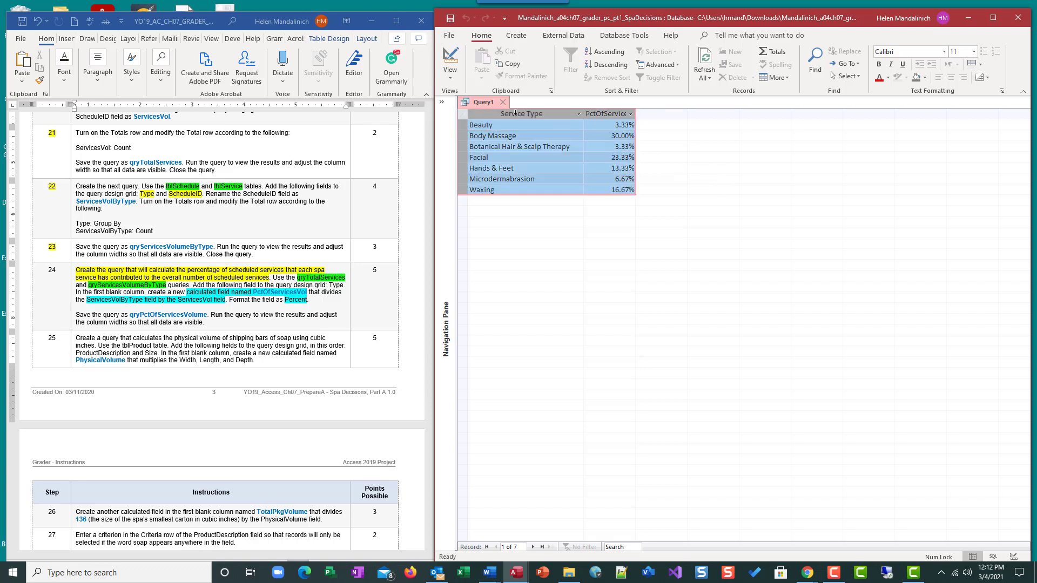
pyautogui.doubleClick(585, 114)
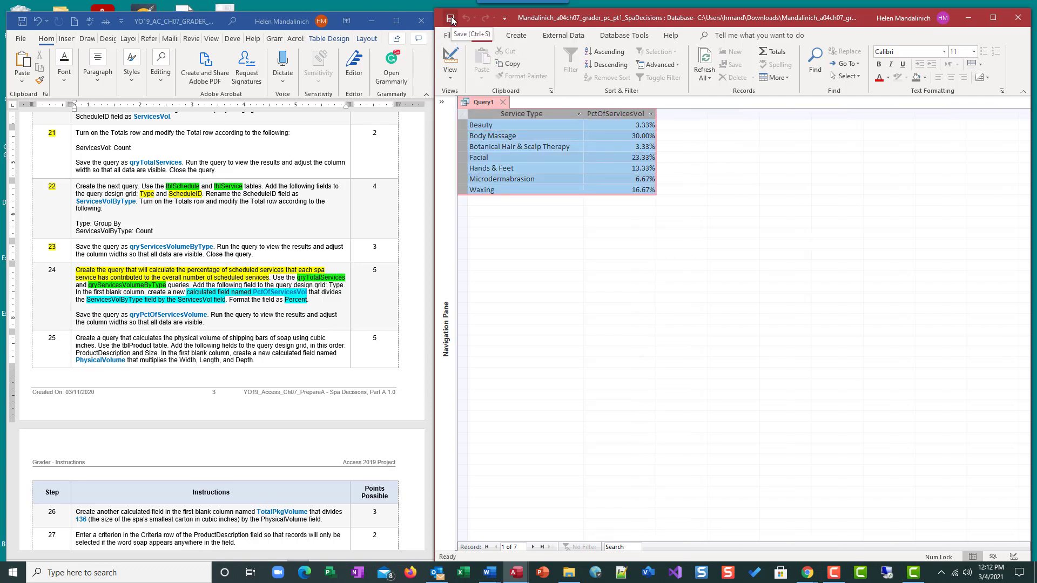
pyautogui.click(452, 21)
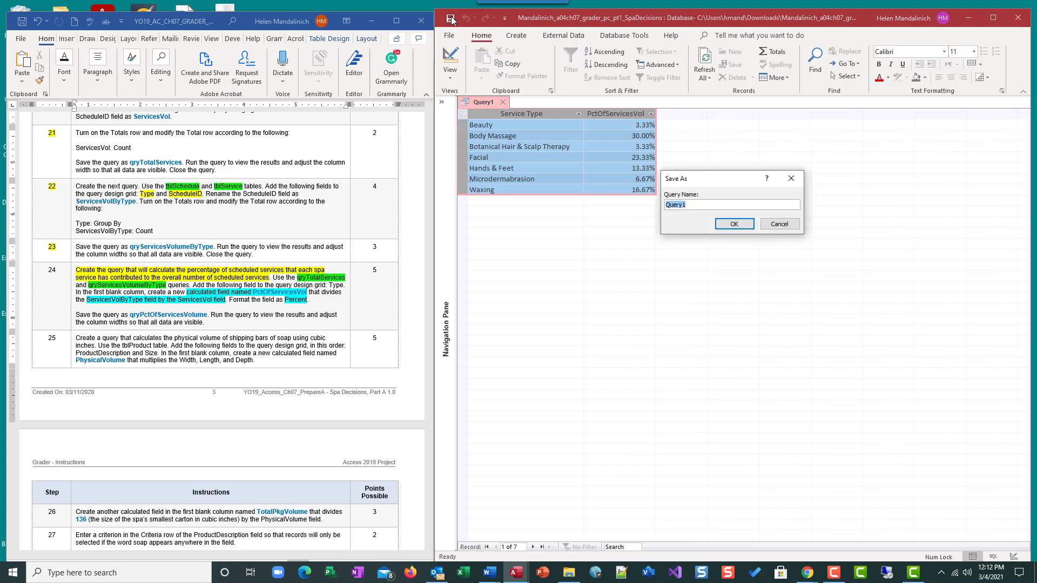
pyautogui.write('qryPctOfServicesVolume')
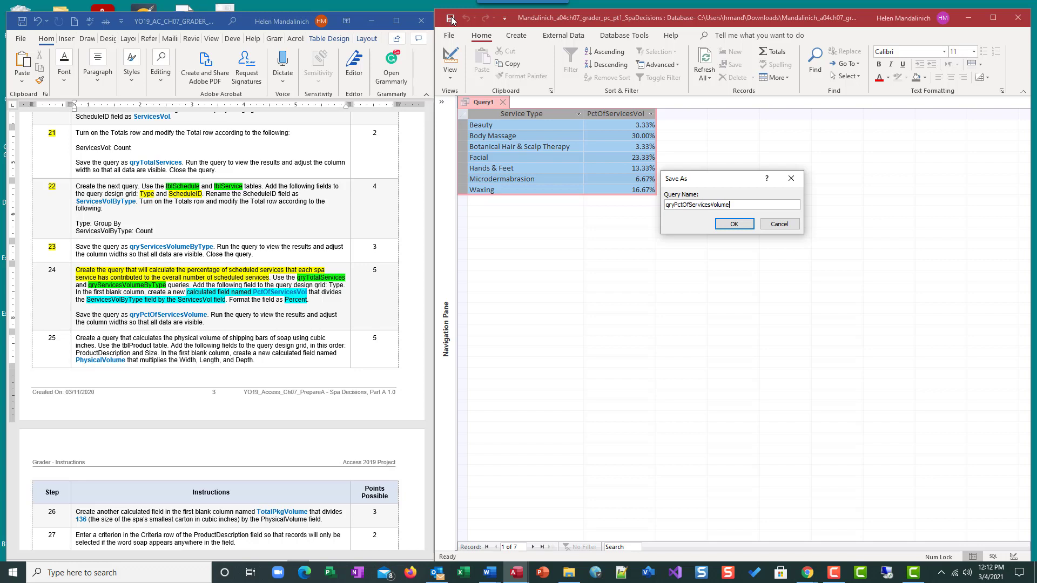
pyautogui.click(726, 224)
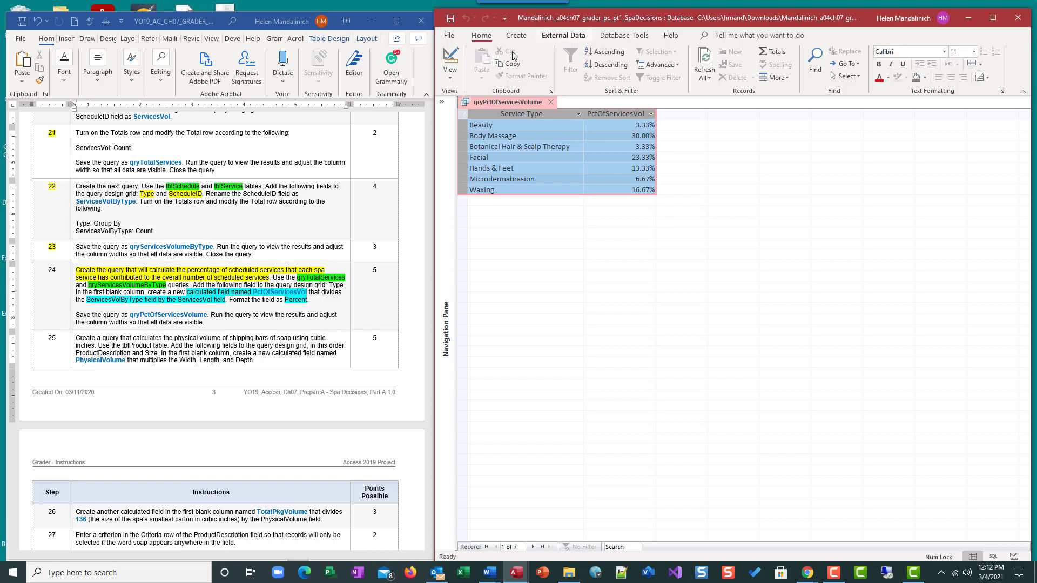
pyautogui.click(551, 103)
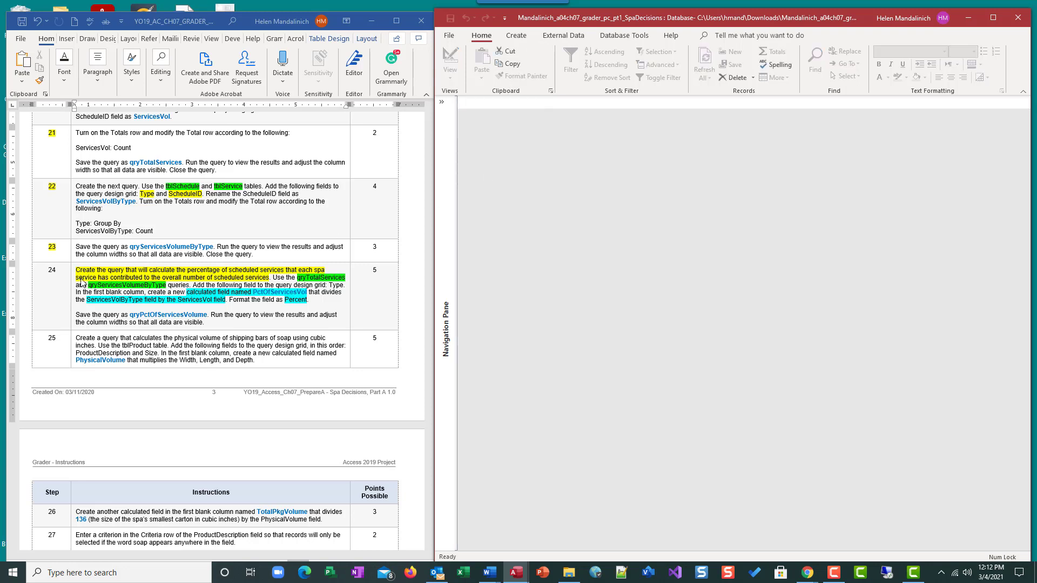
# In the Word instructions, highlight step number 24 in yellow to mark it as done.
pyautogui.click(58, 271)
pyautogui.doubleClick(58, 271)
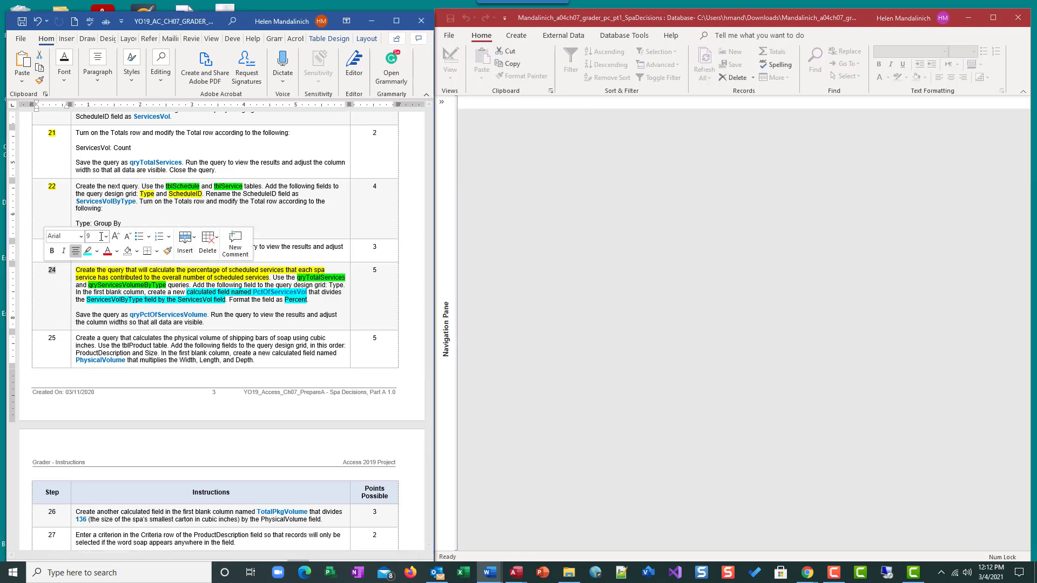
pyautogui.click(97, 251)
pyautogui.click(92, 266)
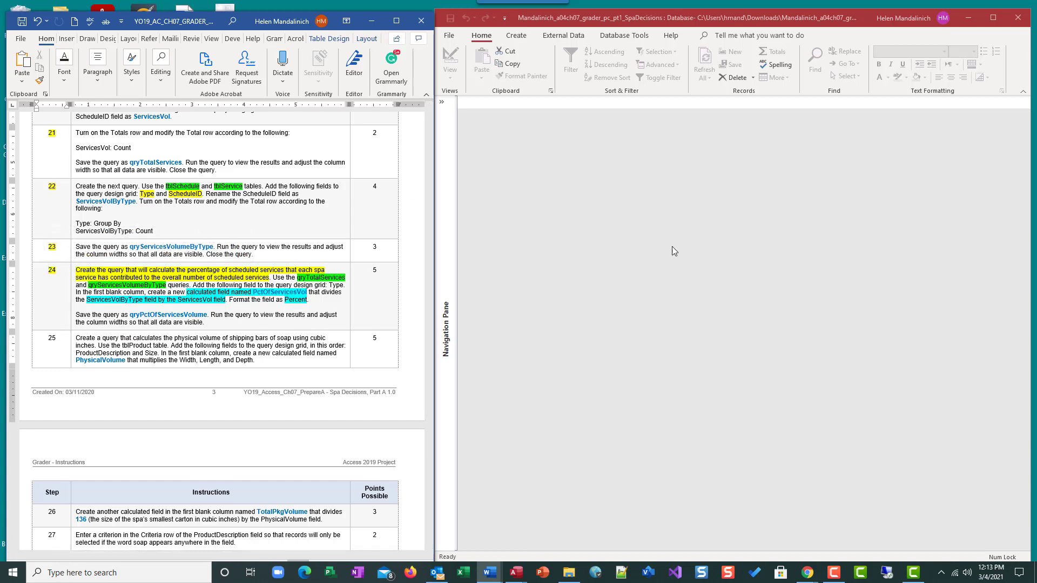
pyautogui.scroll(-3, 140, 373)
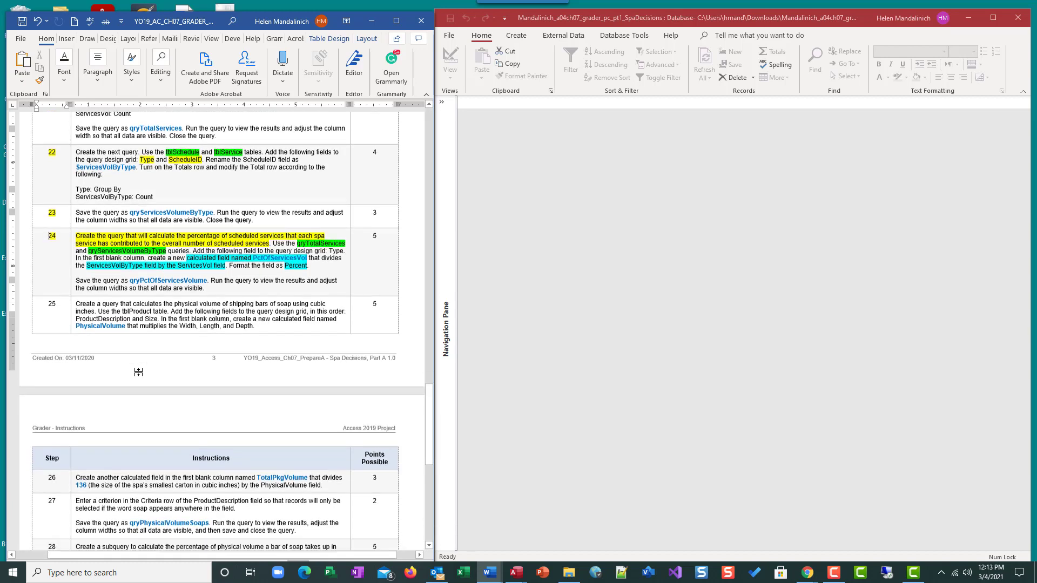
pyautogui.scroll(-2, 140, 372)
pyautogui.scroll(2, 86, 335)
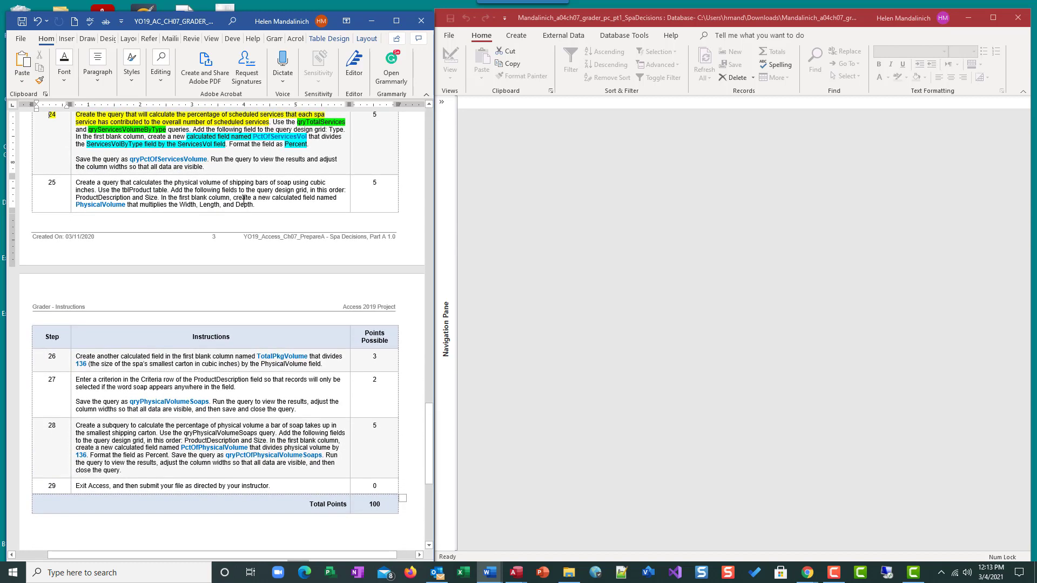